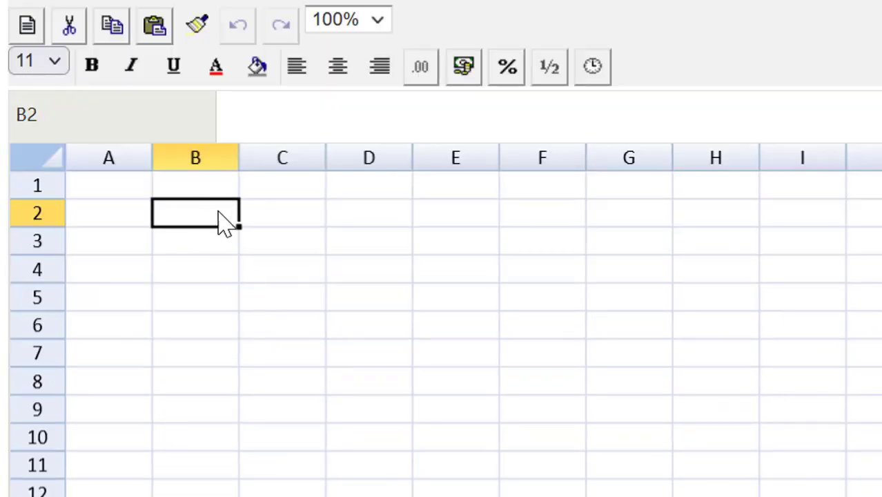
- Enter the column headings Quarter, Q value and seasonal variation in cells B2 to D2
text(Quarter)
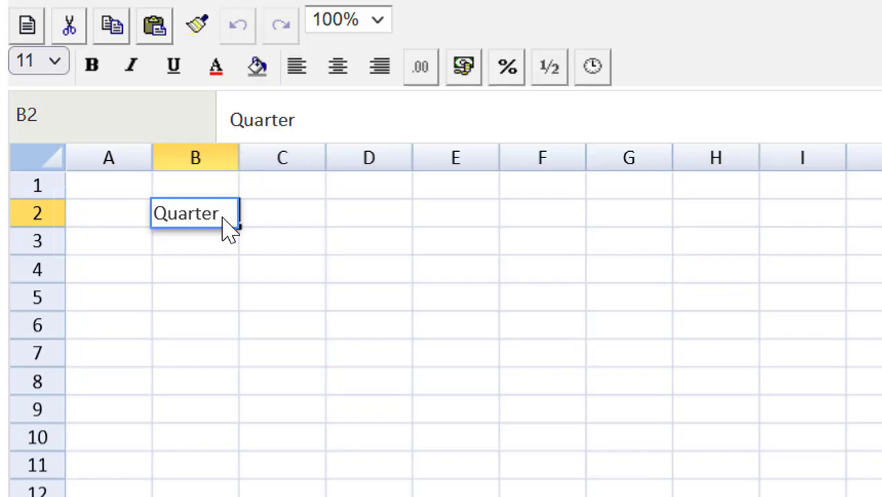
key(Tab)
text(Q vla)
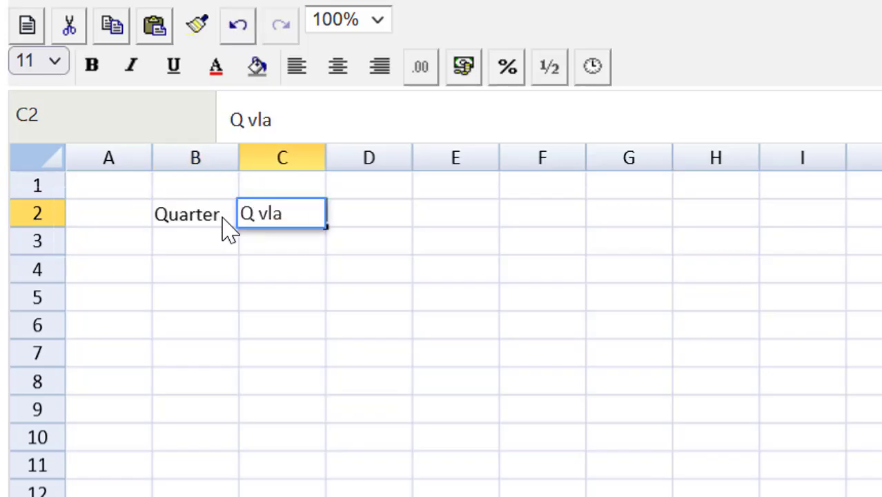
key(BackSpace)
key(BackSpace)
text(alue)
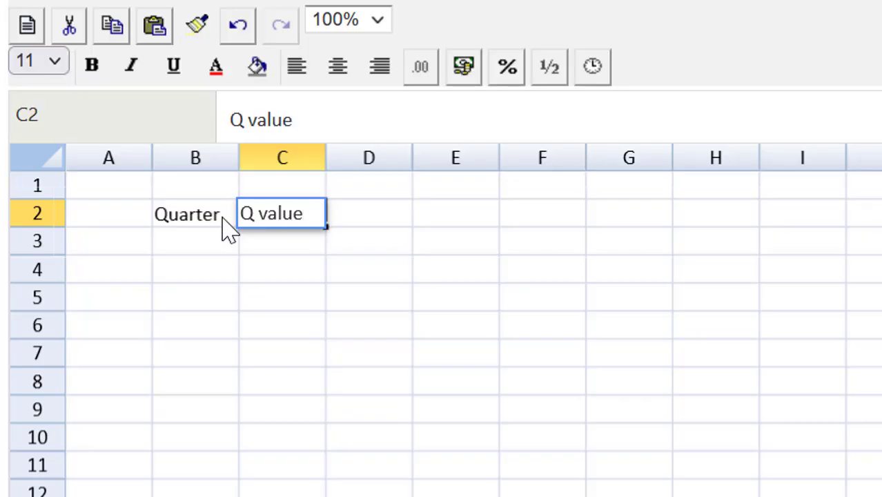
key(Tab)
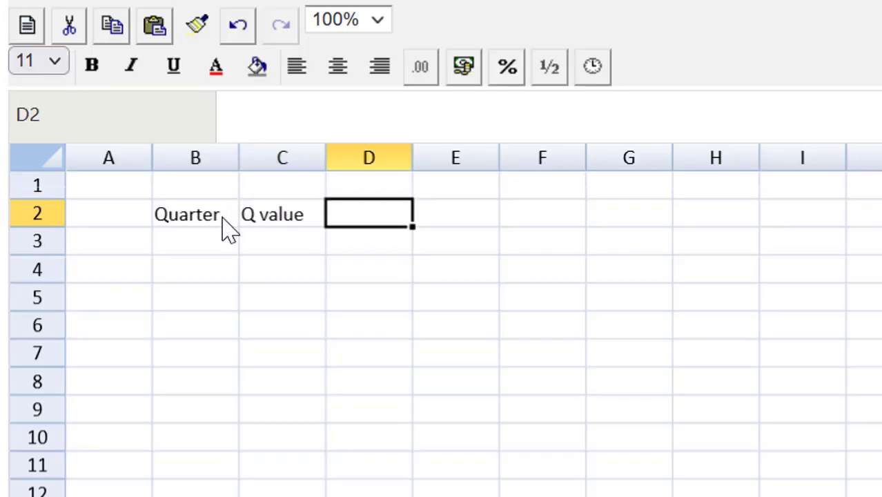
text(season)
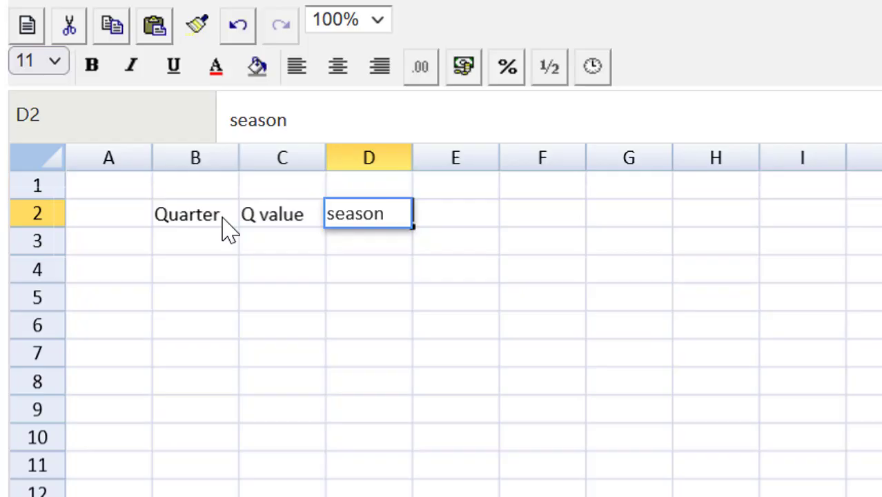
text(al var)
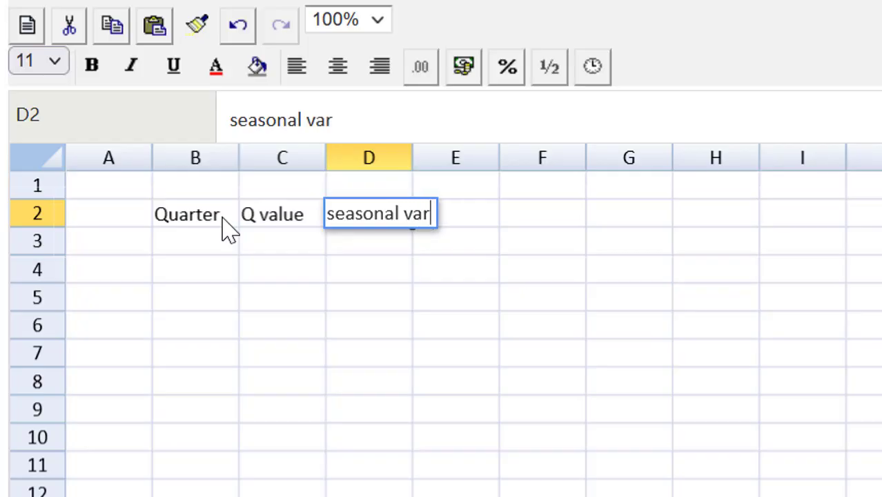
text(iation)
key(Return)
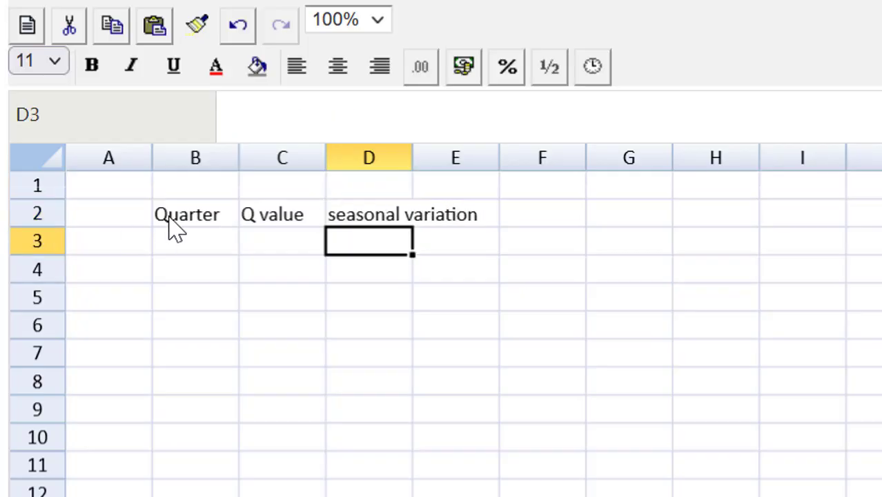
- Add the column heading waste forecast in cell E2
click(494, 219)
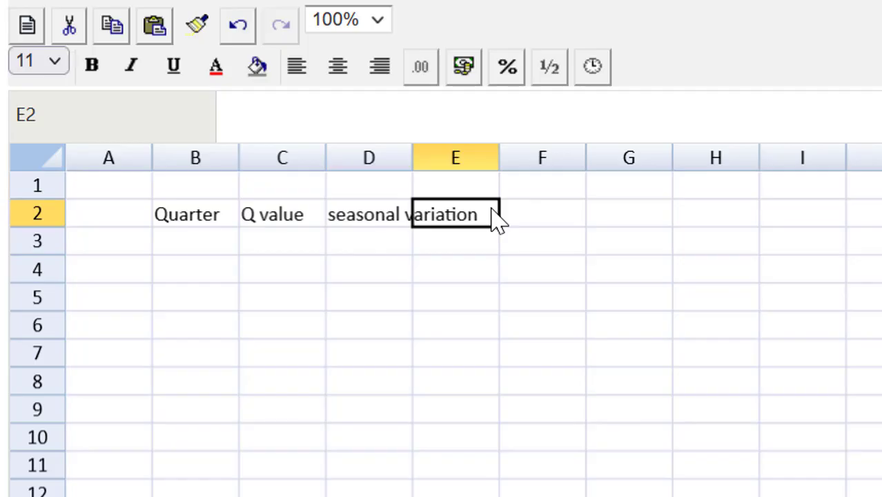
text(waster)
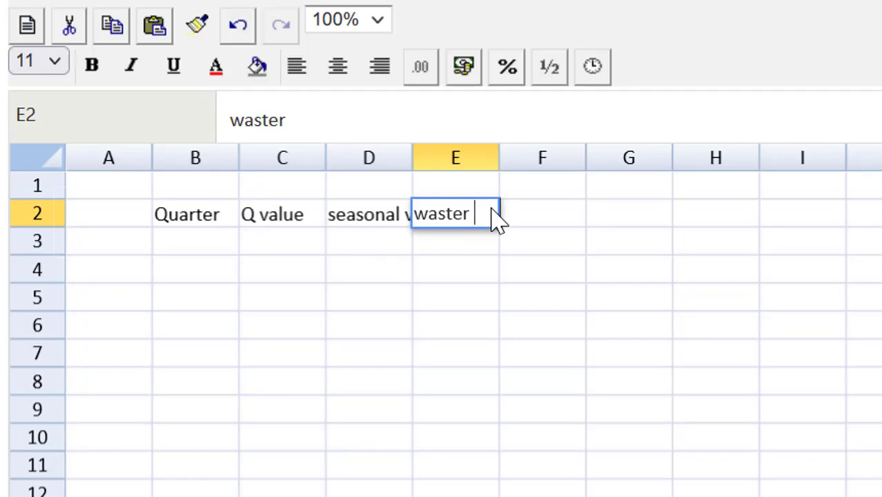
key(BackSpace)
text(forecast)
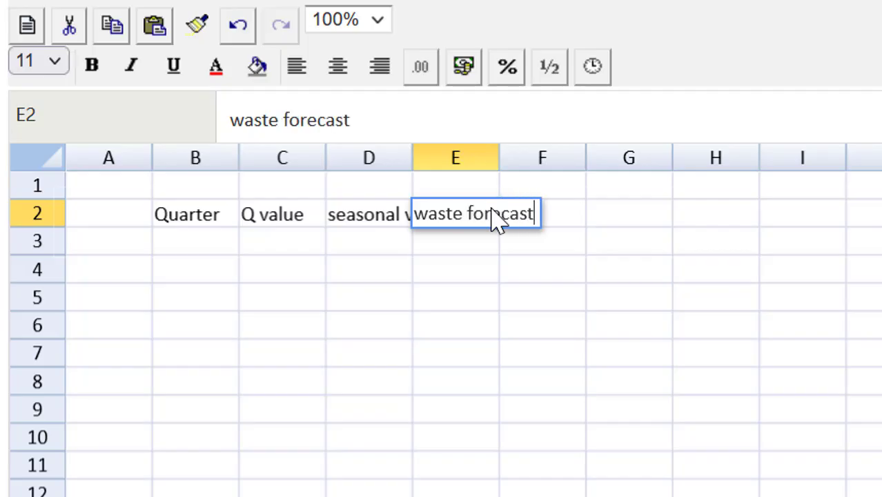
key(Return)
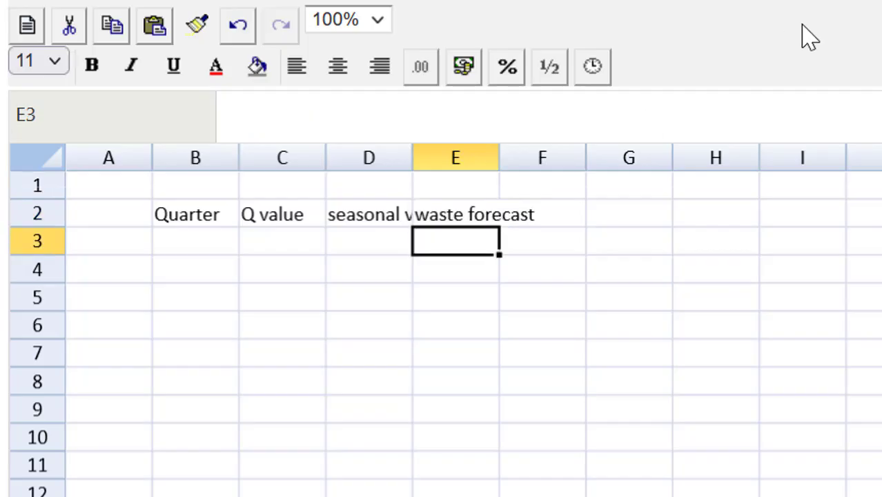
- Auto-fit columns B to F to their contents, and widen columns C and B a little more
drag(228, 157, 504, 157)
double_click(499, 158)
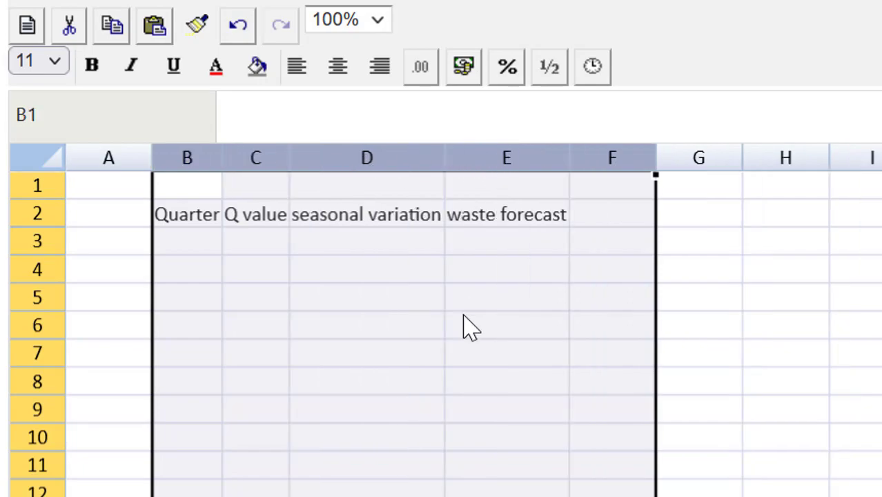
click(437, 360)
drag(290, 158, 339, 158)
drag(222, 158, 242, 157)
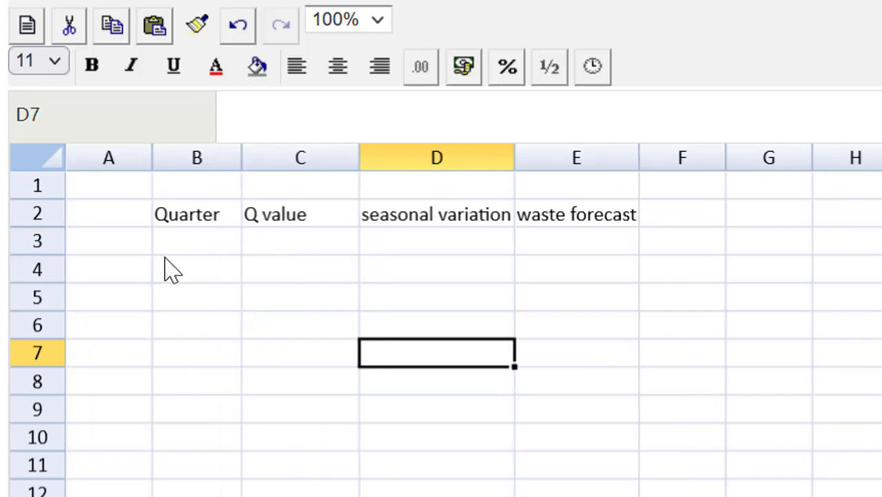
- Fill the Quarter column with 2010 Q1 to 2010 Q4 in B3 to B6 and the label Total for year in B7
click(194, 248)
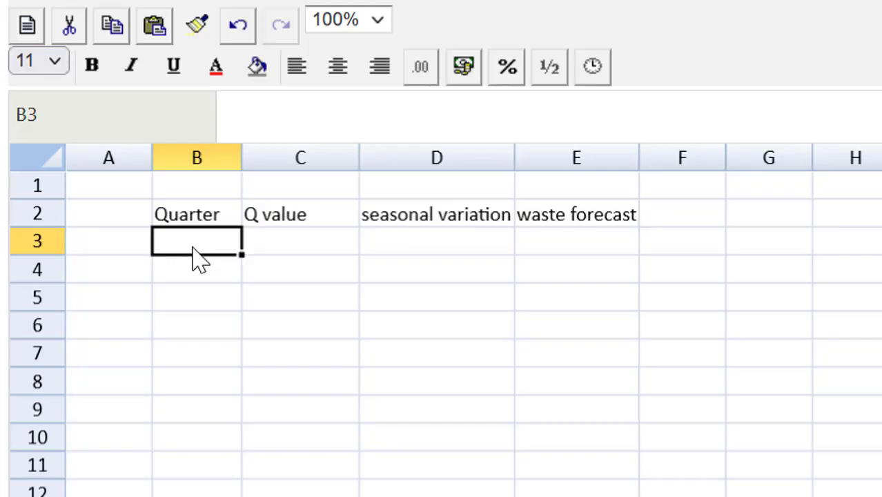
text(2010)
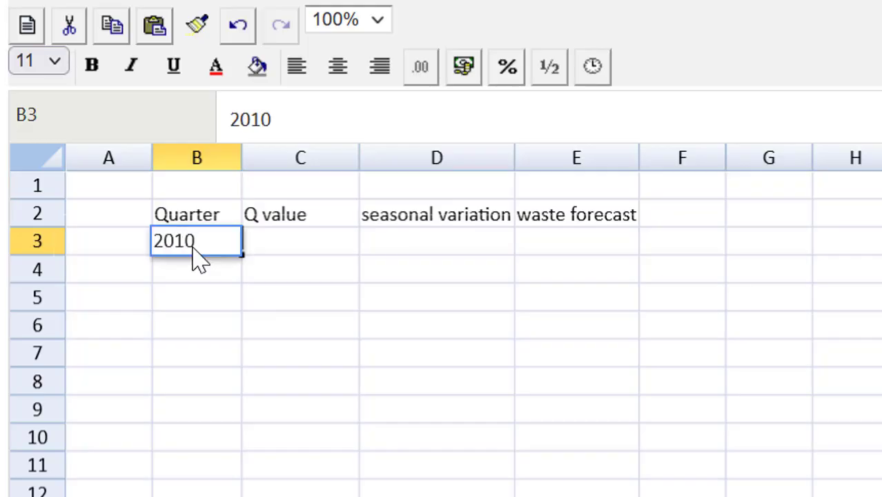
text( Q1)
key(Return)
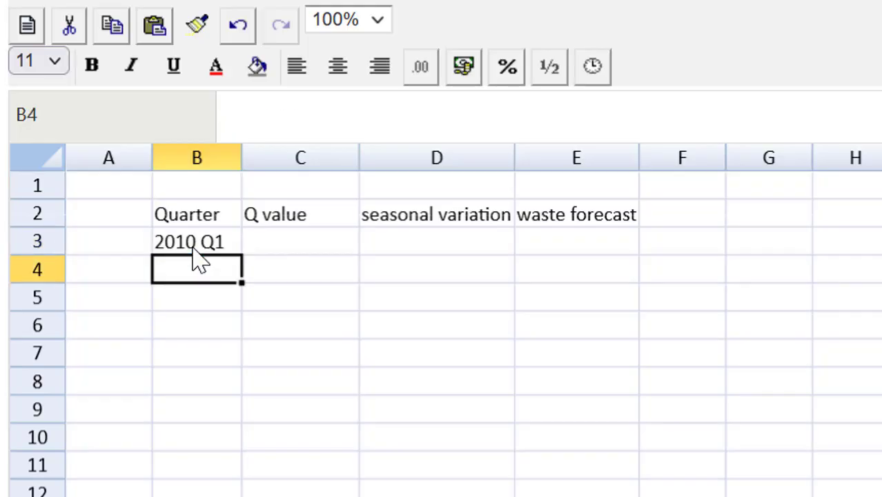
text(2010)
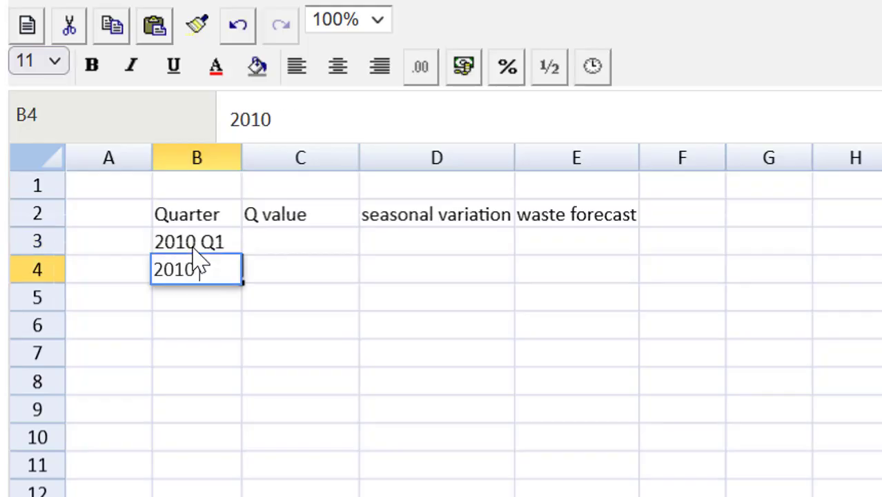
text( Q2)
key(Return)
text(2010)
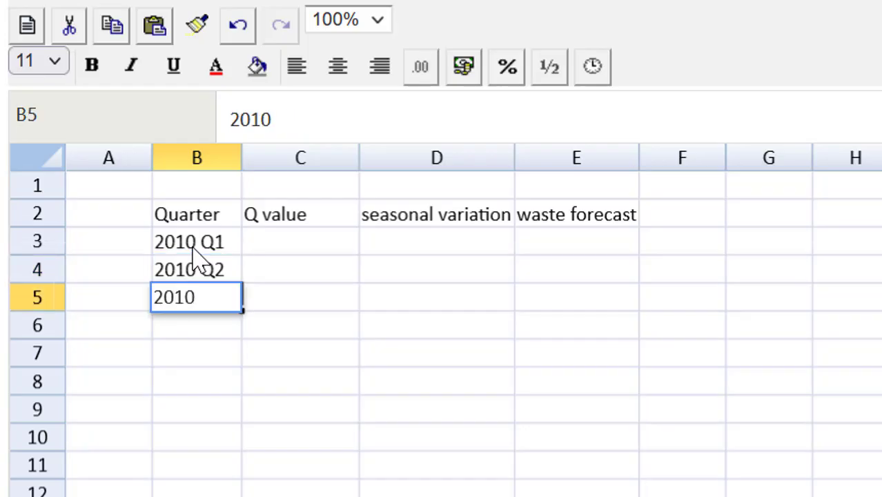
text( Q3)
key(Return)
text(2010 Q4)
key(Return)
text(Total for year)
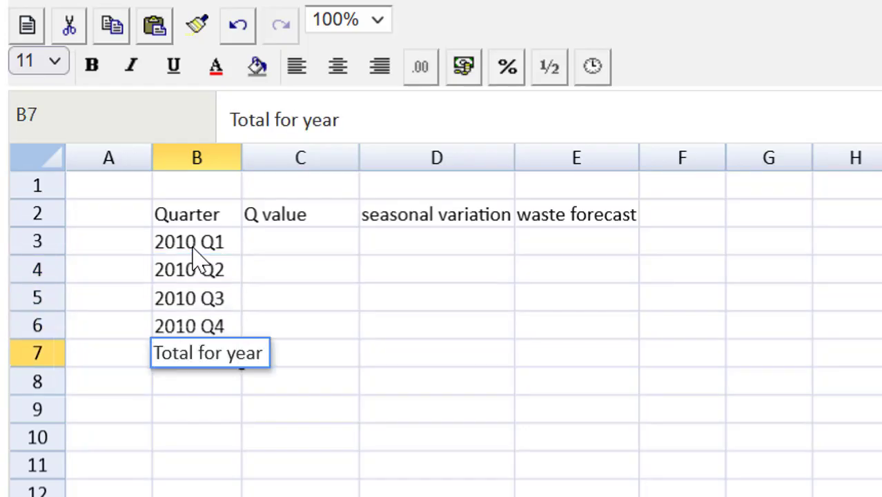
key(Up)
- Enter the Q values 5, 6, 7 and 8 for the four 2010 quarters in C3 to C6
key(Up)
key(Up)
key(Up)
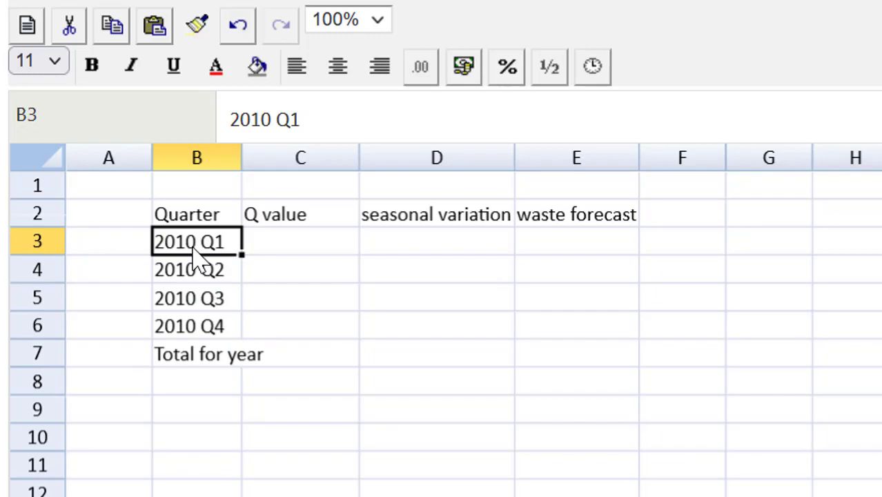
key(Right)
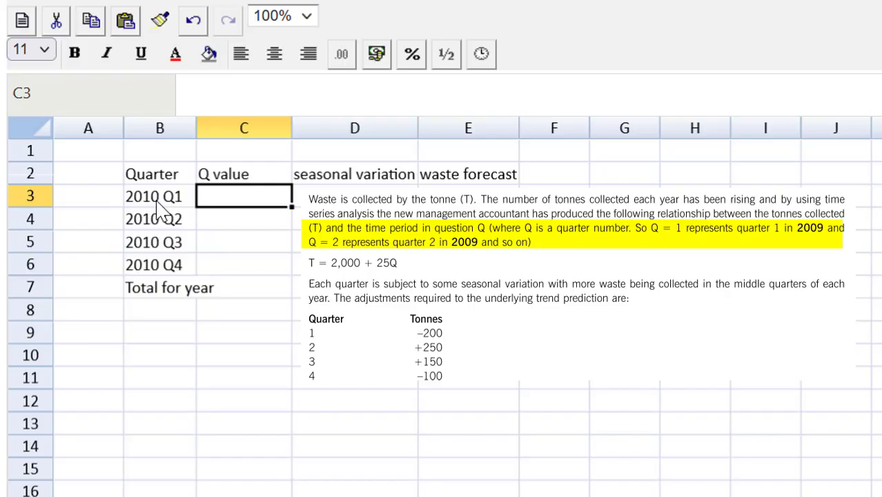
text(5)
key(Return)
text(6)
key(Return)
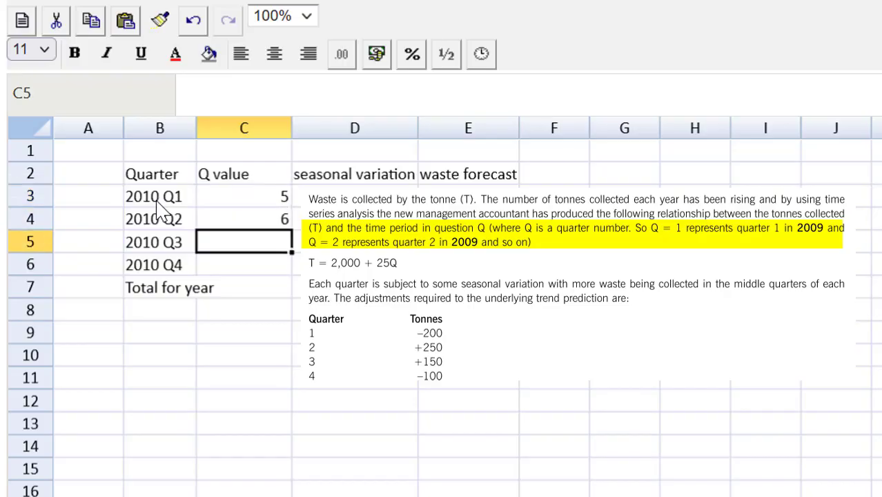
text(7)
key(Return)
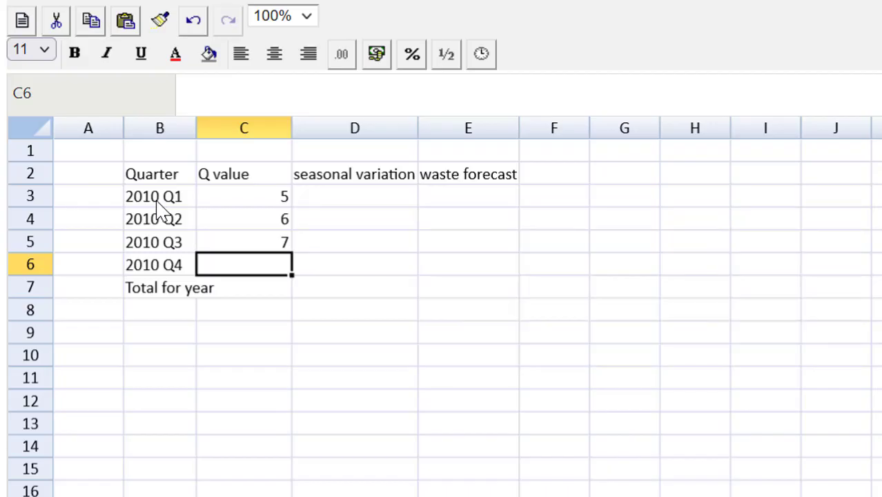
text(8)
key(Return)
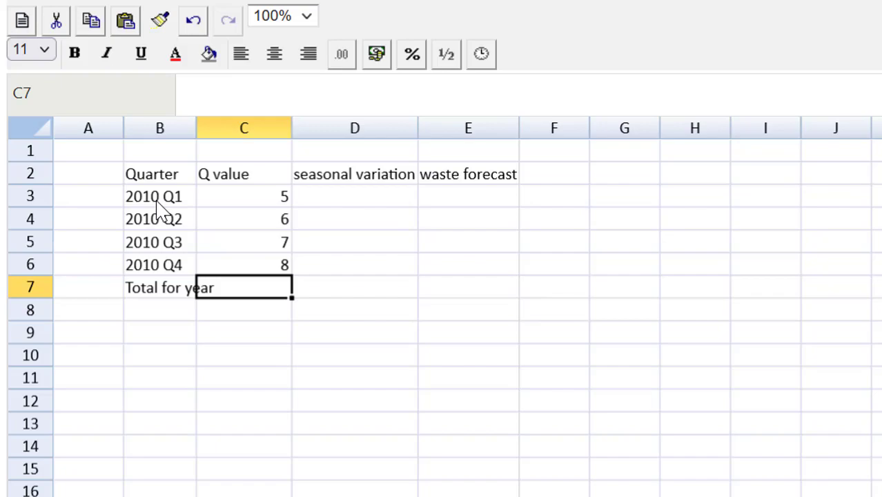
- Enter the seasonal variations -200, 250, 150 and -100 for the four quarters in D3 to D6
key(Up)
key(Up)
key(Up)
key(Up)
key(Right)
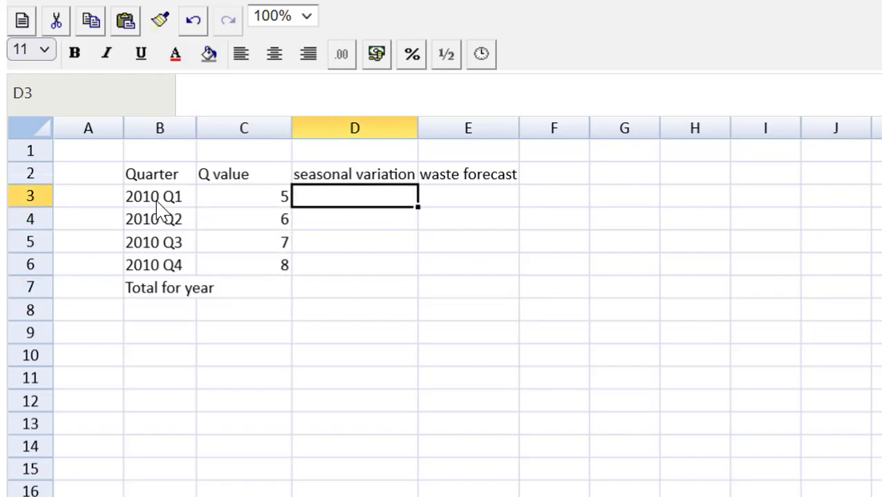
text(-)
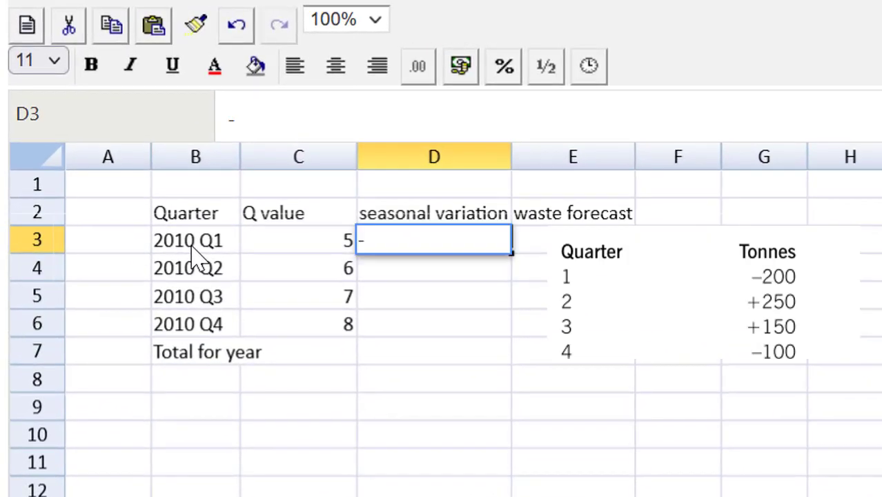
text(200)
key(Return)
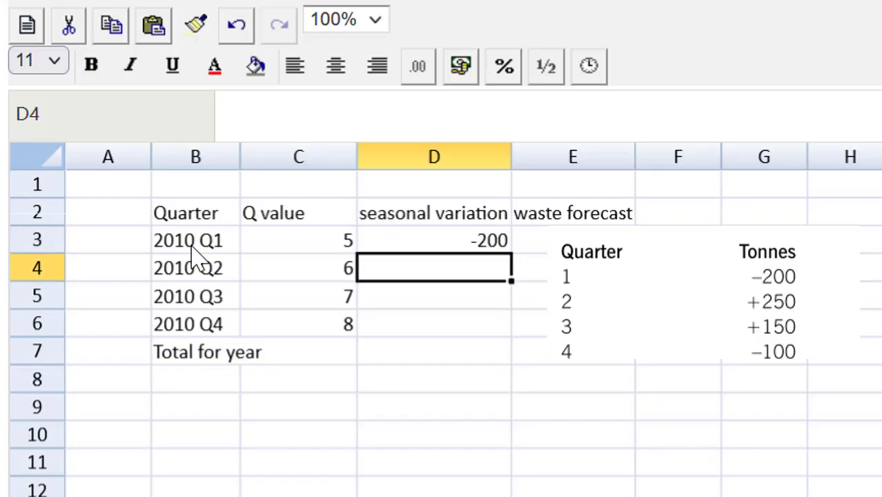
text(250)
key(Return)
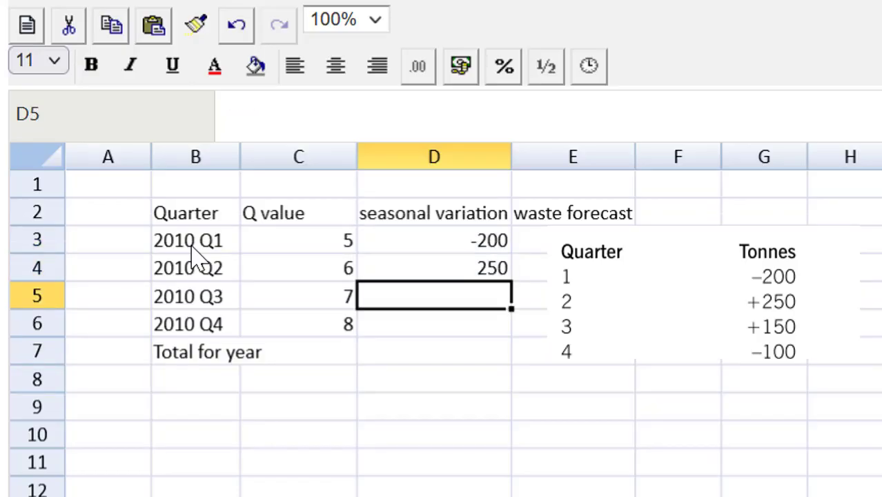
text(150)
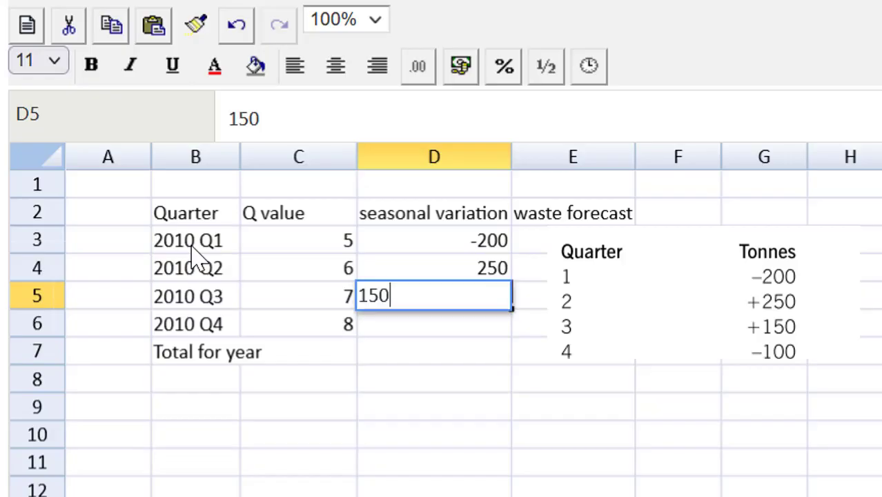
key(Return)
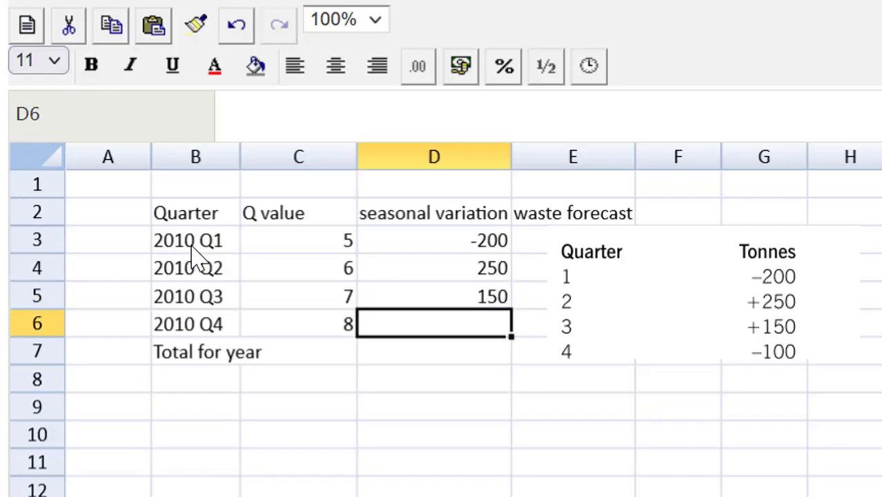
text(-100)
key(Return)
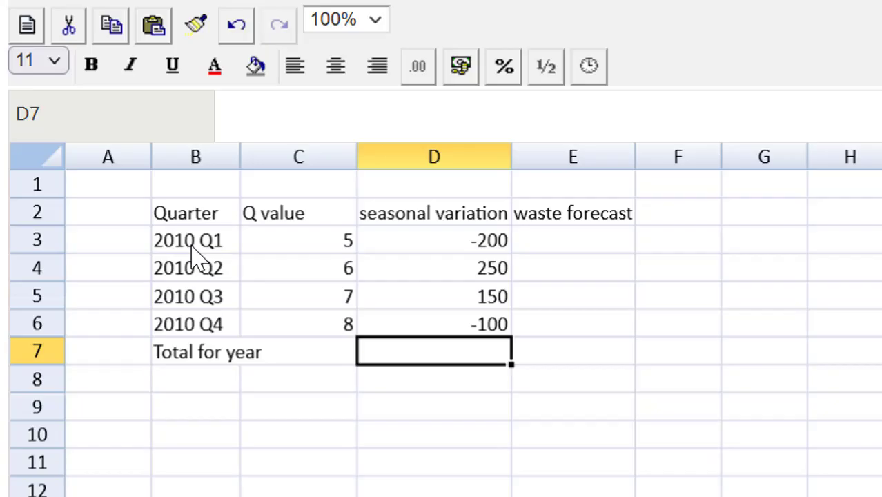
- Begin the 2010 Q1 waste forecast formula in E3 as =2000+25*C3, referencing the Q value
key(Up)
key(Up)
key(Up)
key(Up)
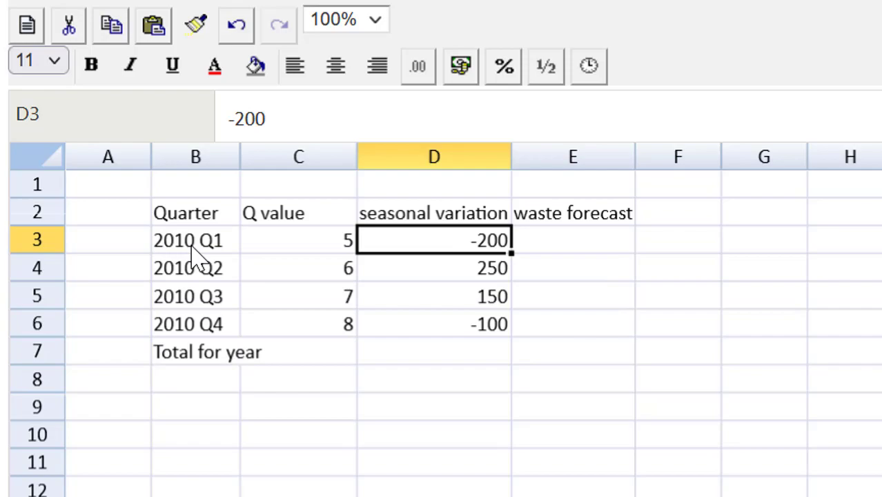
key(Right)
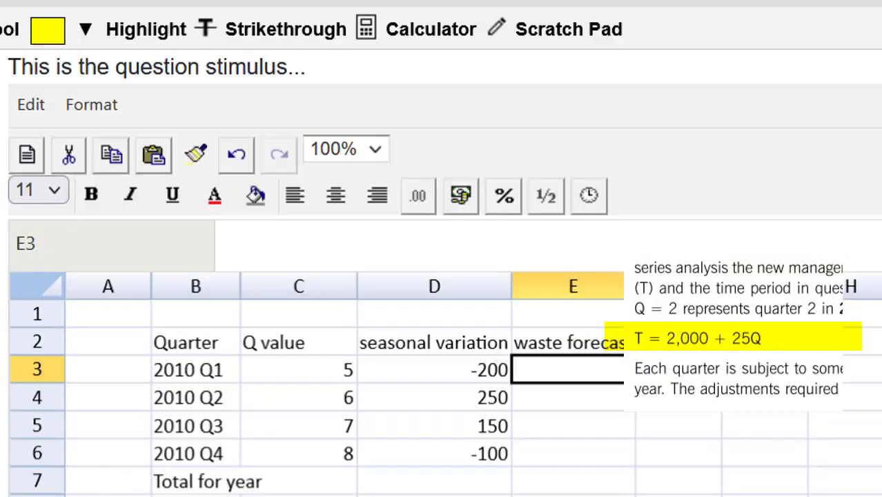
text(=)
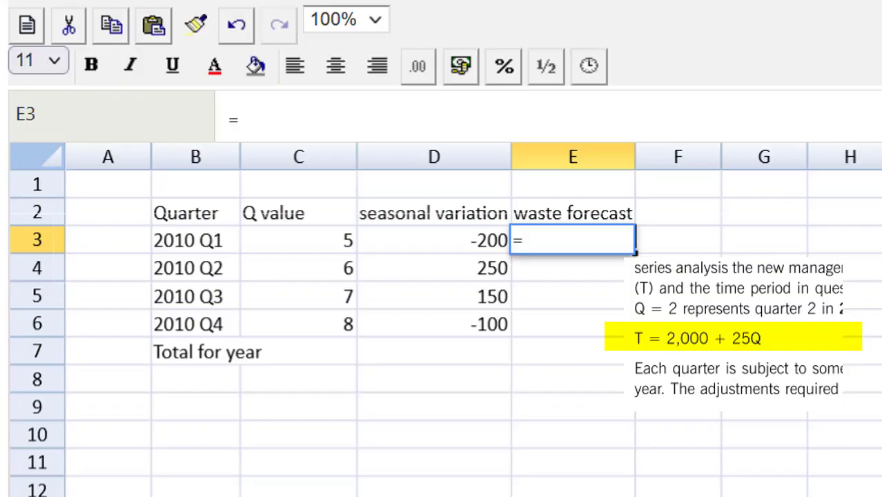
text(200)
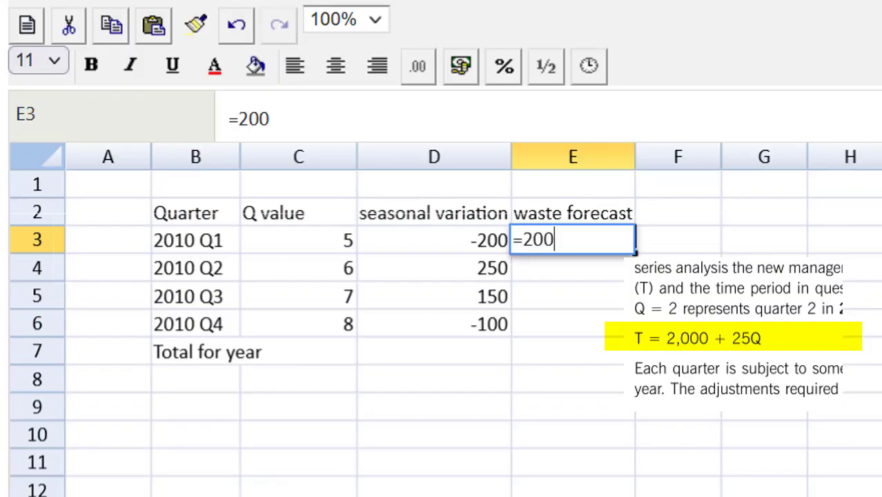
text(0=)
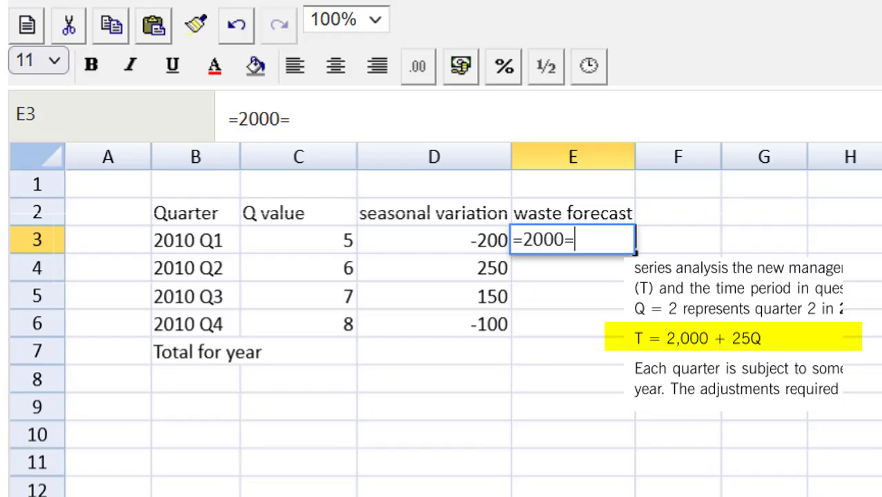
key(BackSpace)
text(+25*)
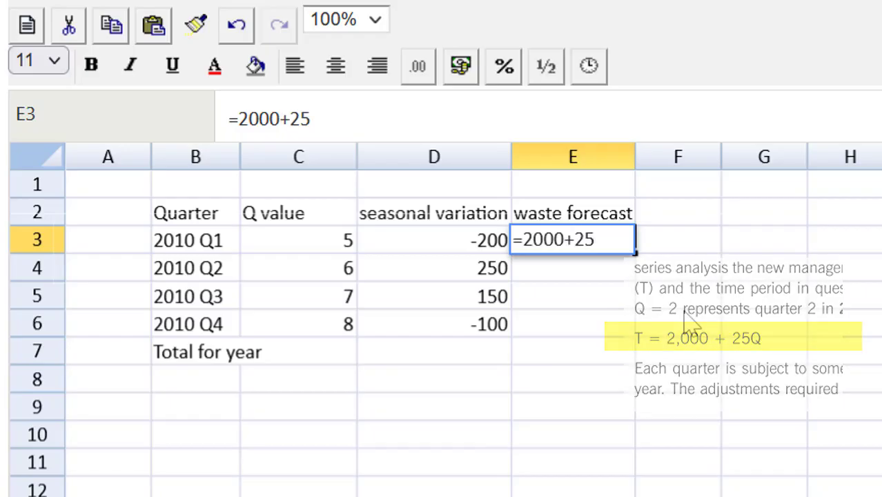
click(330, 245)
- Bracket the 25*C3 term and add the seasonal variation, completing the E3 formula as =2000+(25*C3)+D3
text())
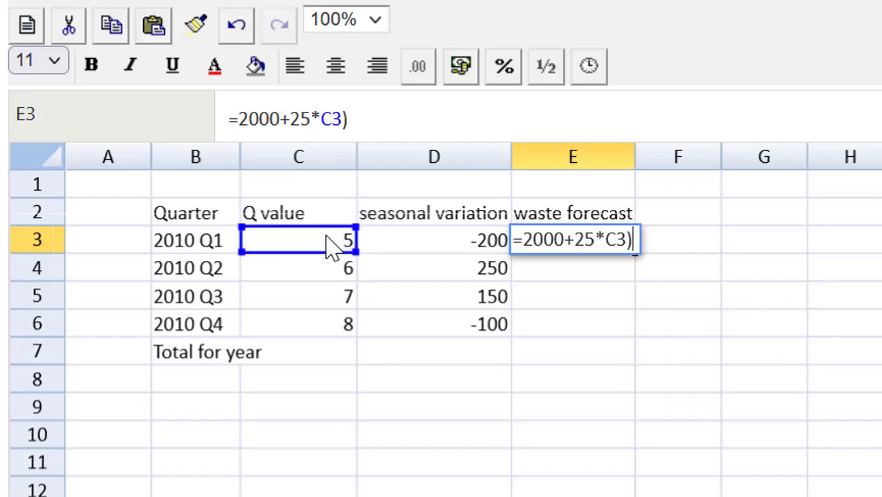
click(573, 240)
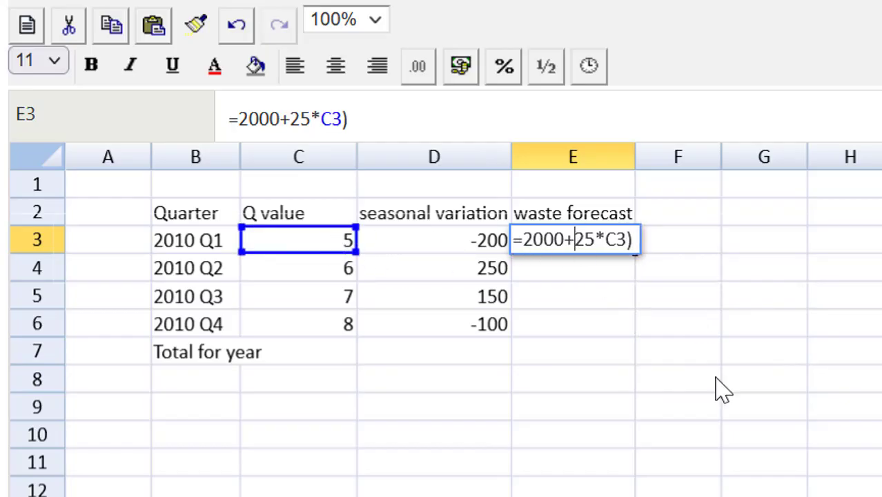
text(()
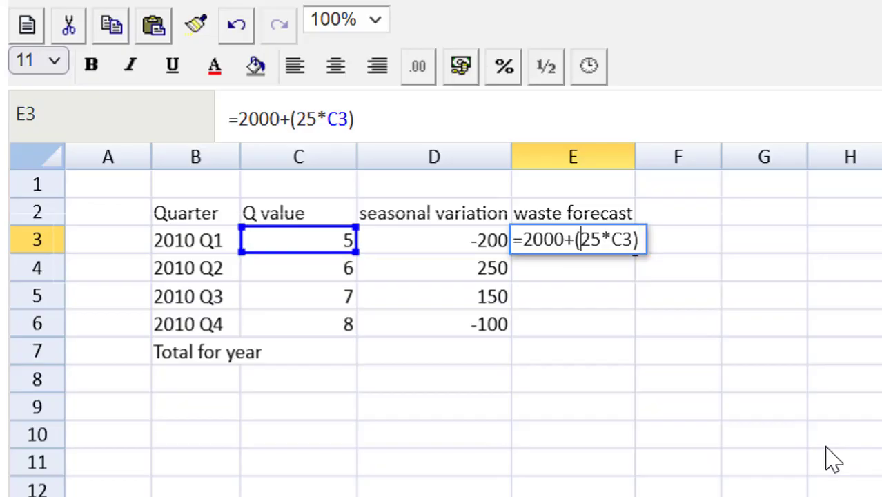
key(Right)
key(Right)
key(Right)
key(Right)
key(Right)
key(Right)
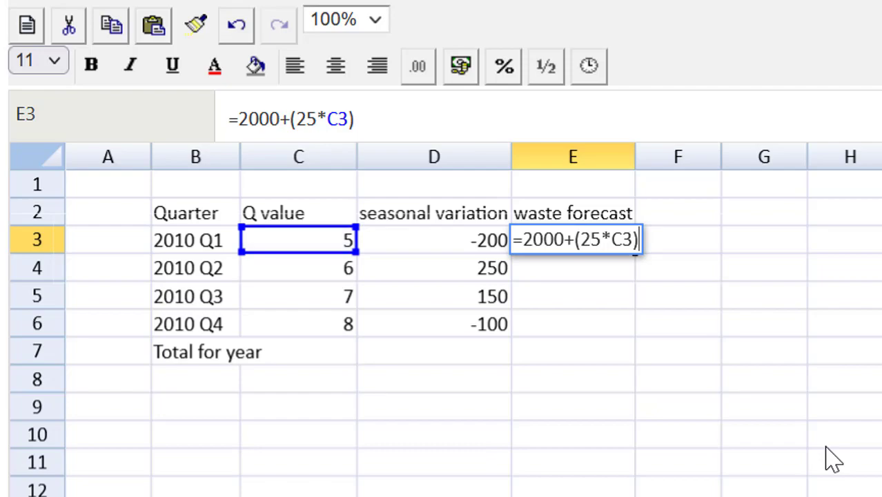
text(+)
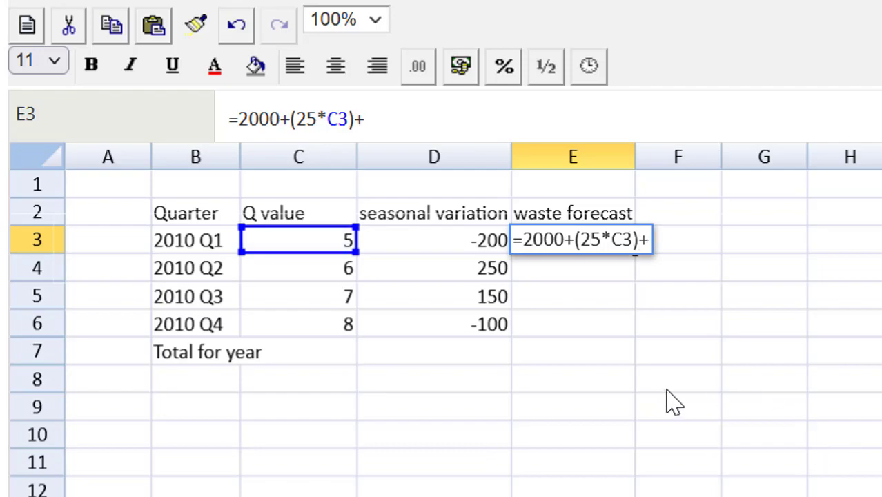
click(475, 250)
key(Return)
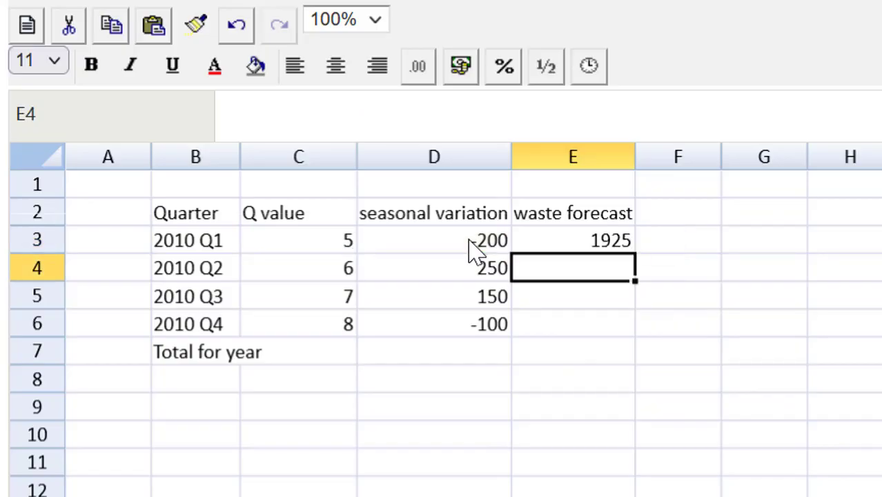
- Fill the waste forecast formula from E3 down to E6 and underline the Q4 forecast in E6
click(564, 248)
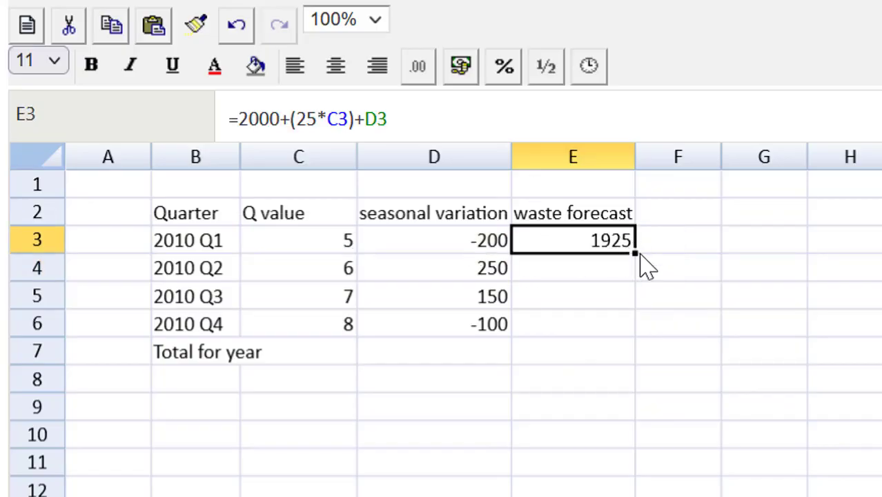
drag(634, 252, 631, 336)
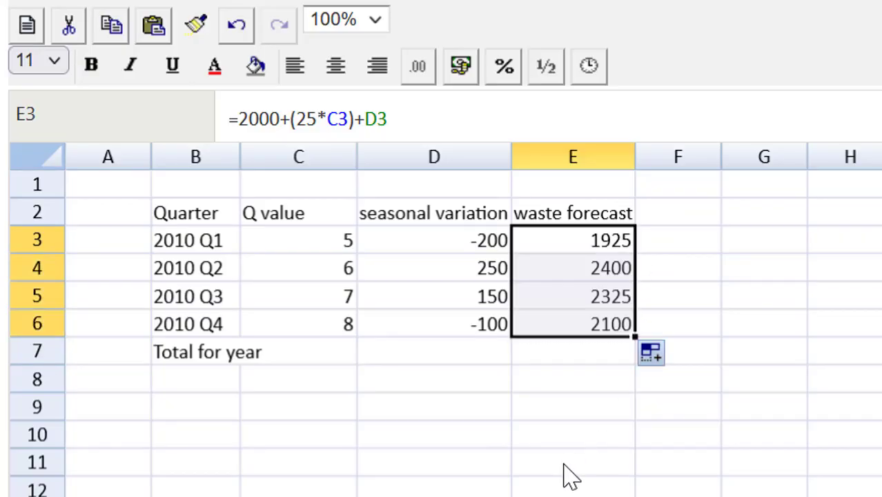
click(604, 330)
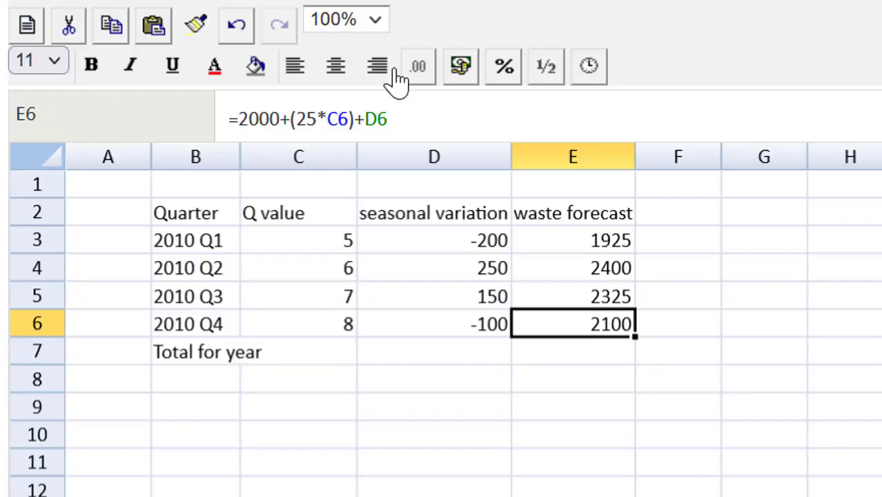
click(173, 69)
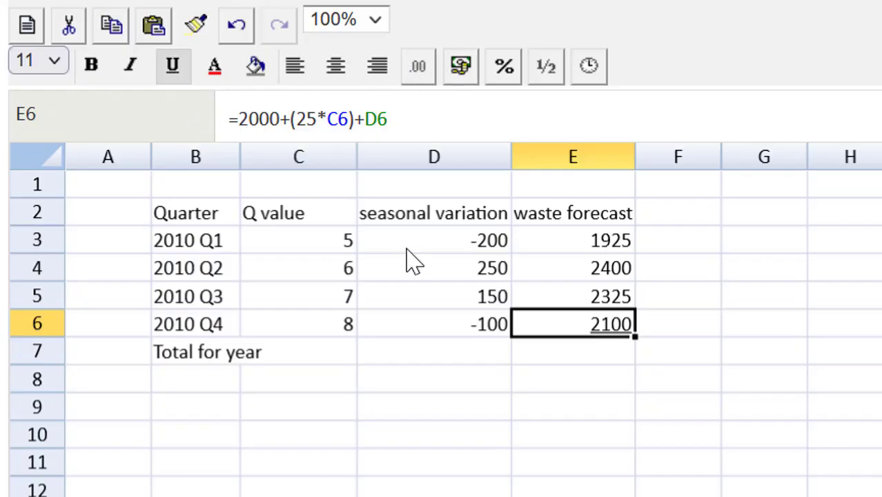
- Total the four quarterly waste forecasts in E7 with =SUM(E3:E6)
click(566, 356)
text(=sum()
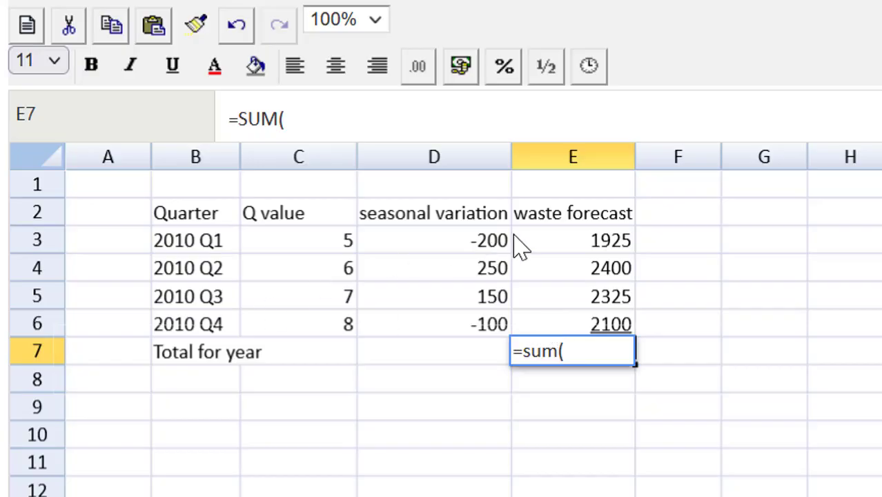
drag(536, 238, 534, 319)
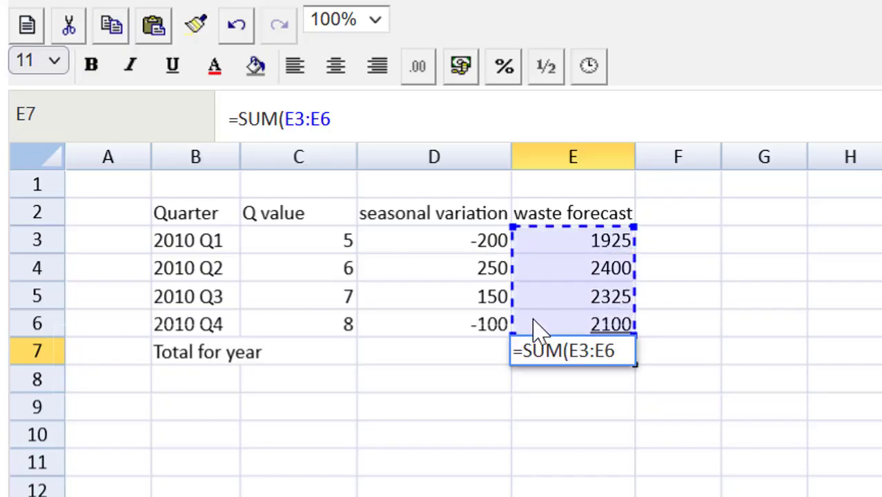
text())
key(Return)
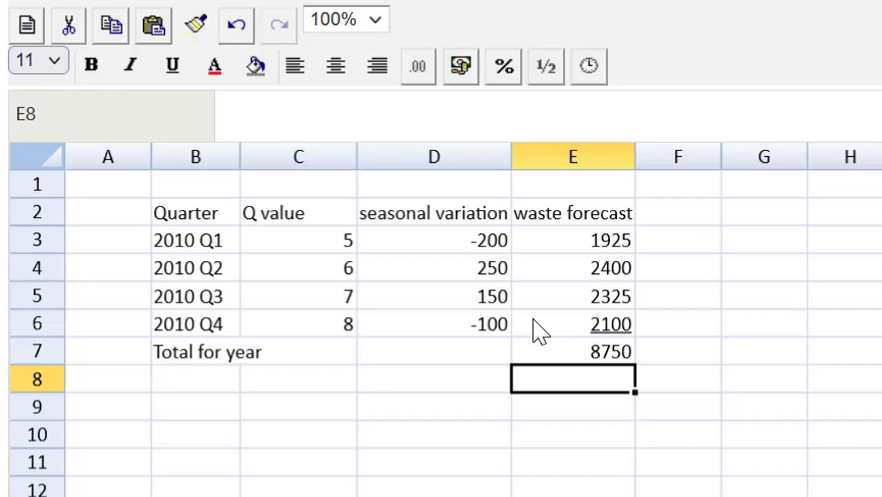
- Add the bold section labels Part A in A1 and Part B in A9
click(133, 188)
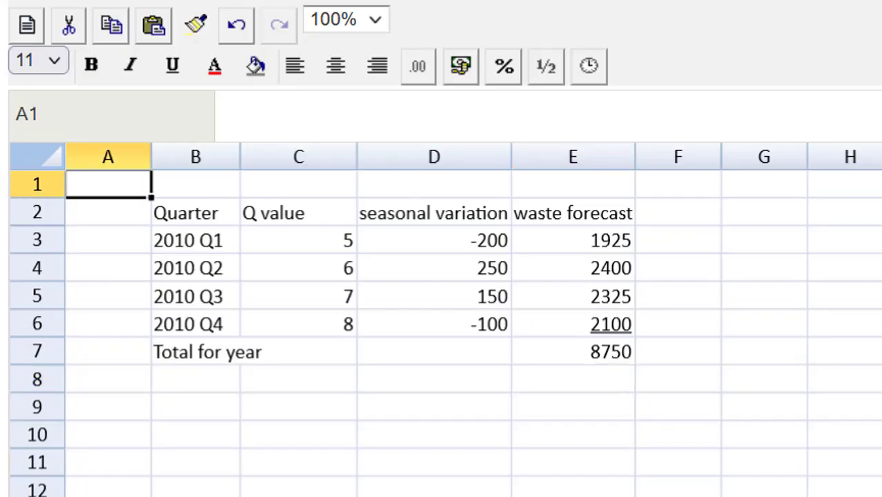
text(Part A)
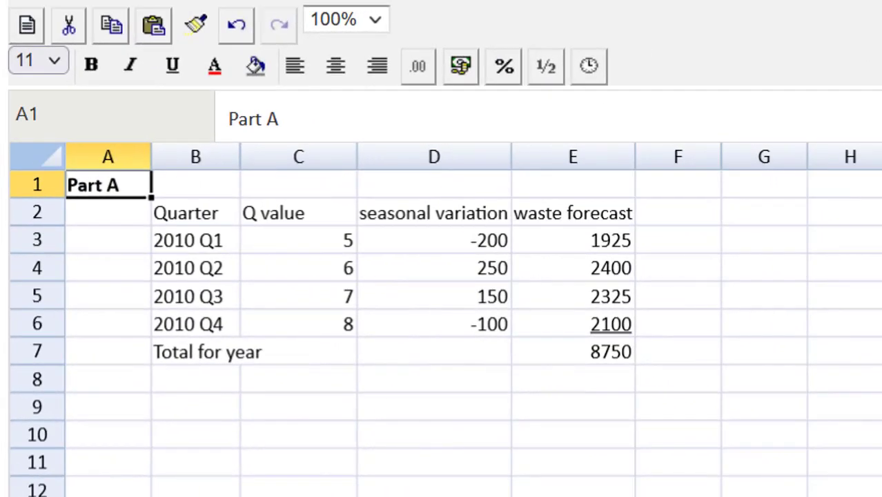
key(Down)
key(Down)
key(Down)
key(Down)
key(Down)
key(Down)
key(Down)
key(Down)
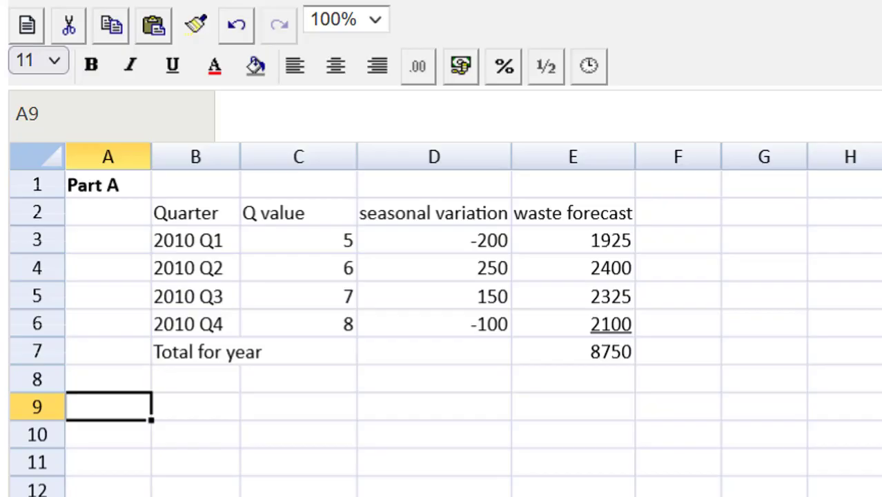
text(Part)
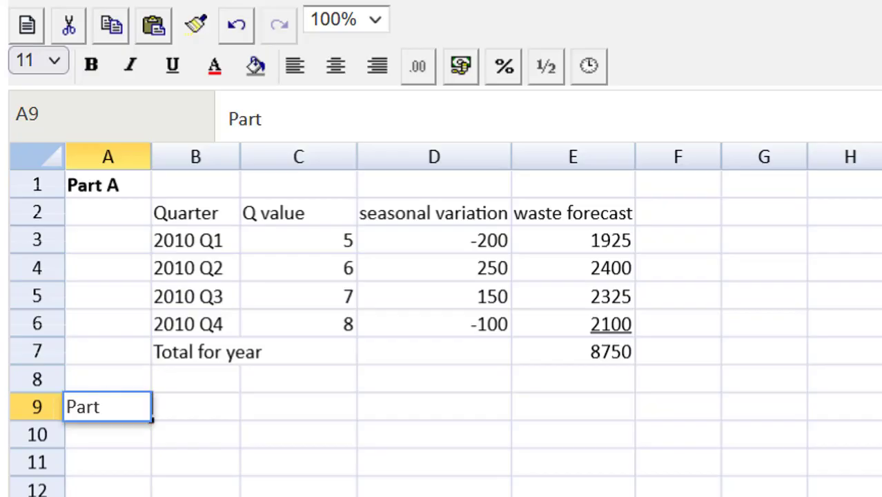
text( B)
key(ctrl+Return)
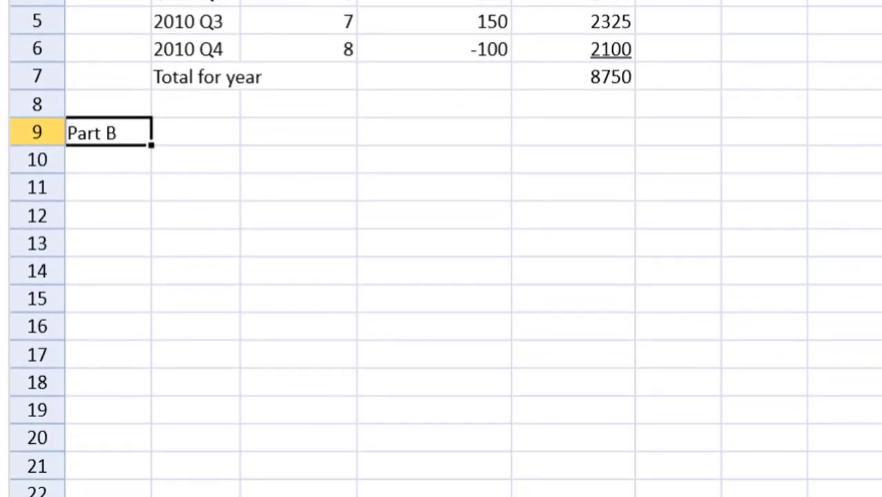
click(91, 65)
- Enter the regression table headings X, Y, XY and X^2 in B9 to E9
click(425, 153)
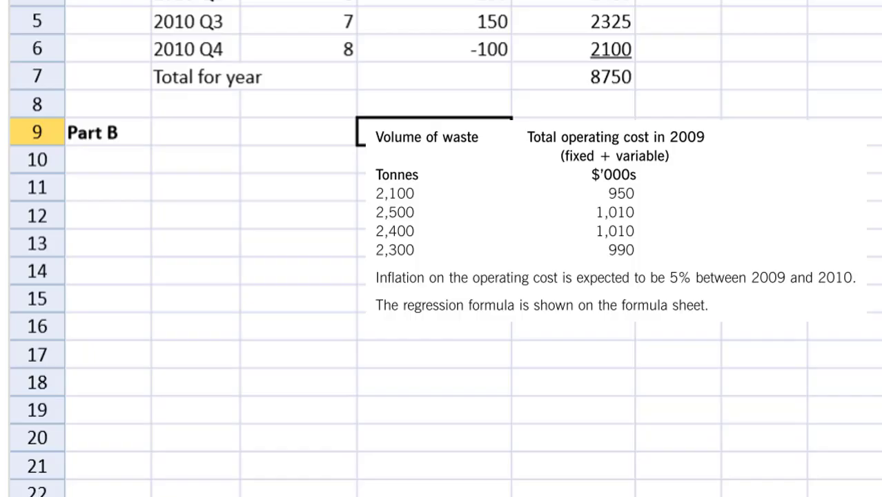
key(Left)
key(Left)
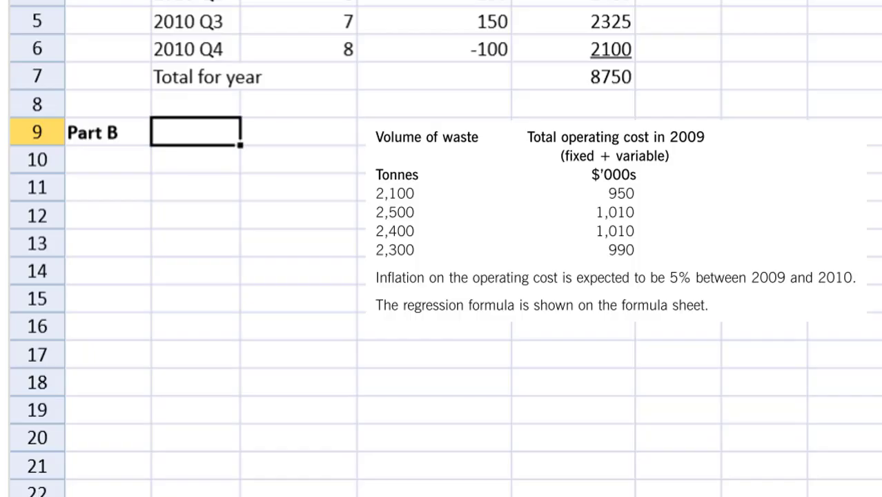
text(X)
key(Tab)
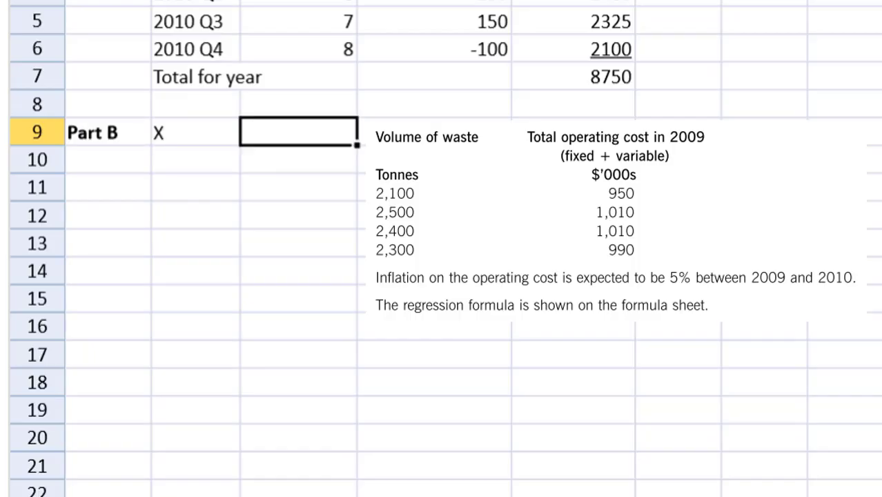
text(Y)
key(Tab)
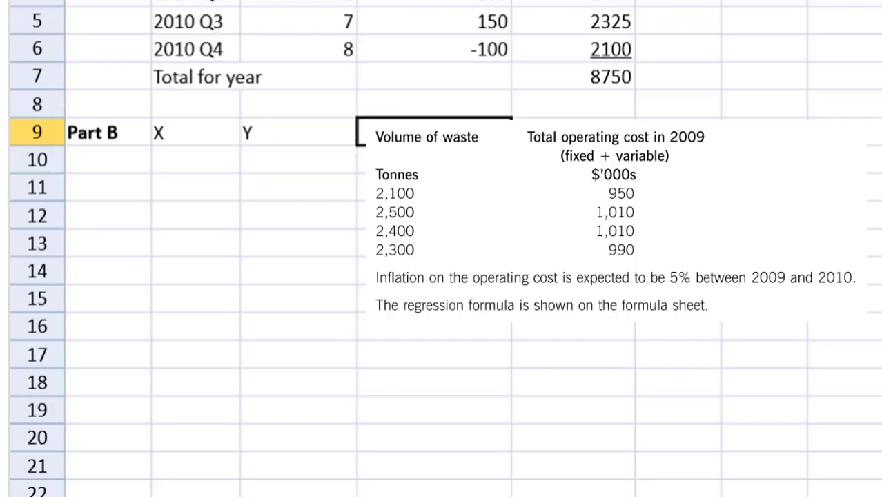
text(XY)
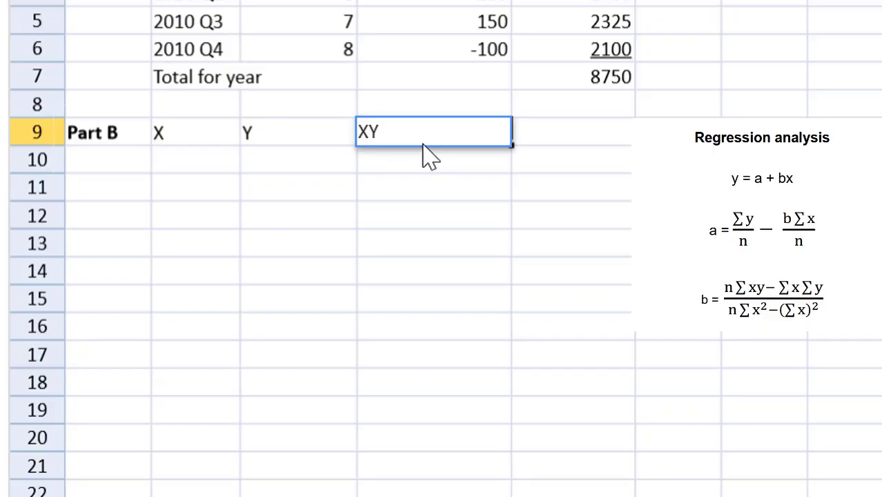
key(Tab)
text(X)
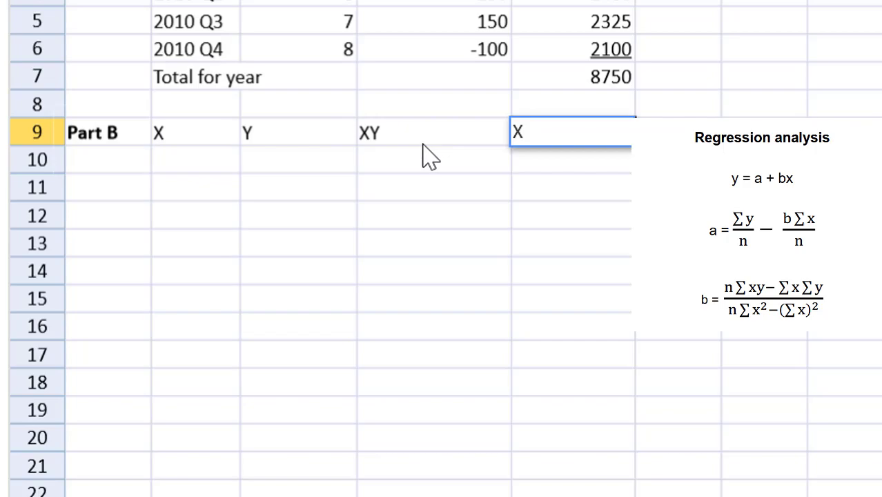
text(^2)
key(Return)
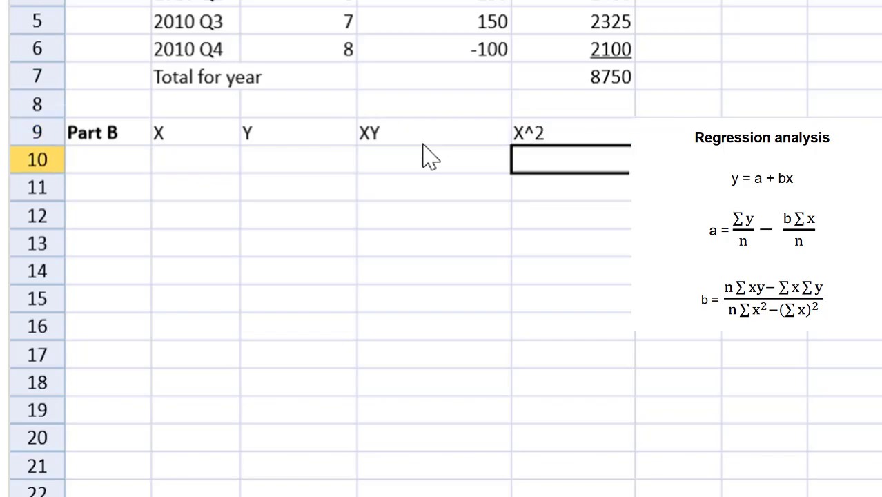
- Enter the waste volumes 2100, 2500, 2400 and 2300 in the X column, B10 to B13
key(Left)
key(Left)
key(Left)
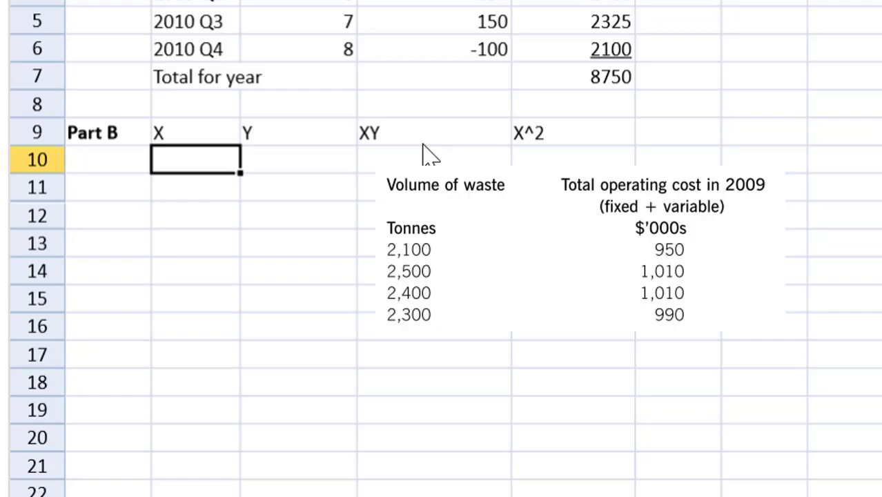
text(2100)
key(Return)
text(2500)
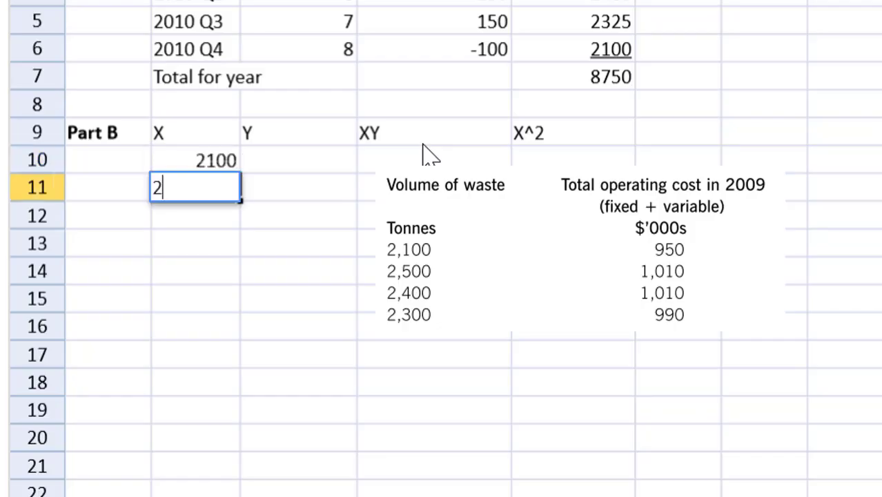
key(Return)
text(2400)
key(Return)
text(2300)
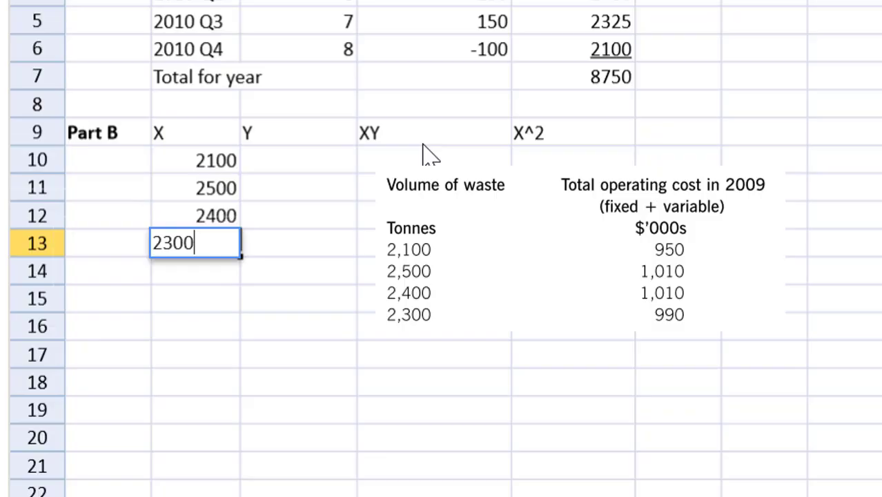
key(Return)
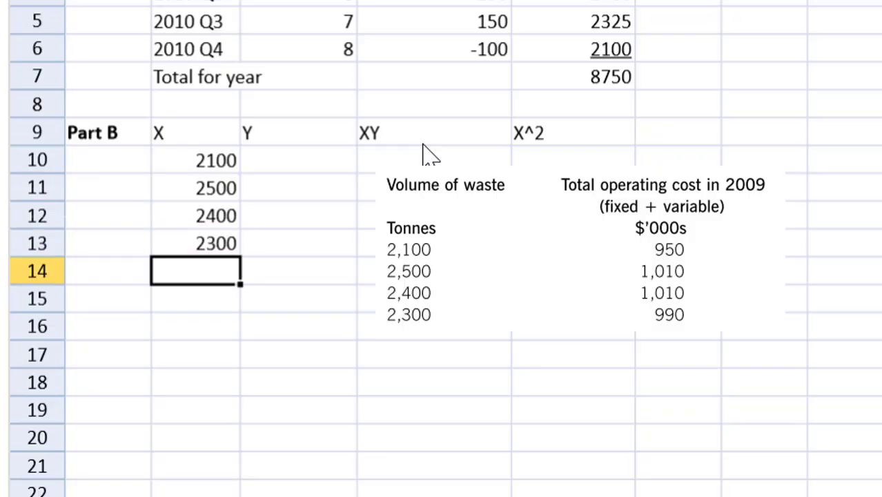
- Enter the operating costs 950000, 1010000, 1010000 and 990000 in the Y column, C10 to C13
key(Up)
key(Up)
key(Up)
key(Up)
key(Right)
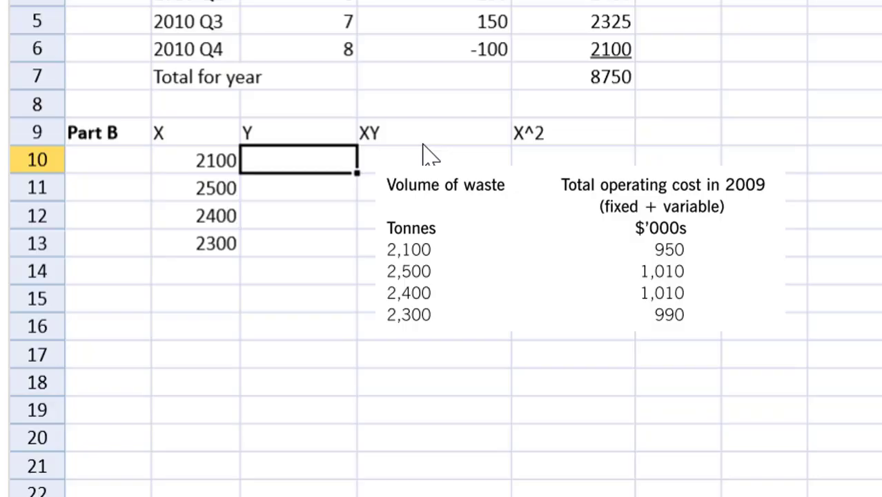
text(950000)
key(Return)
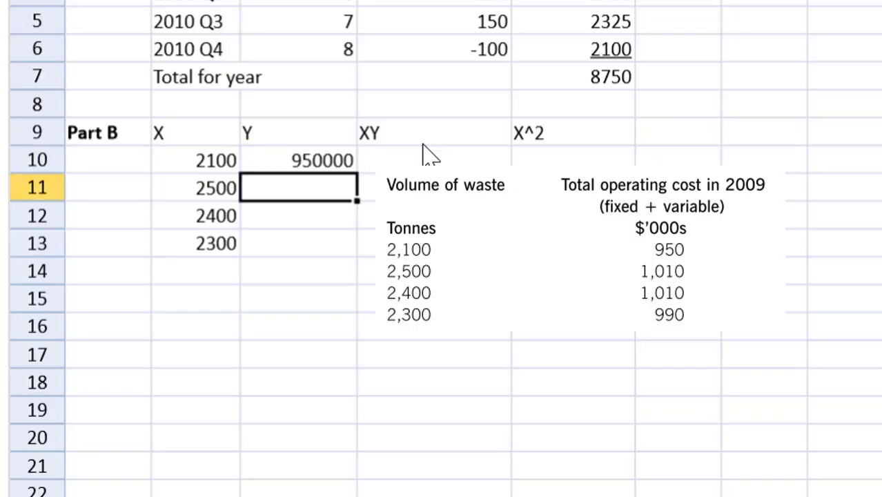
text(1010000)
key(Return)
text(1010000)
key(Return)
text(990000)
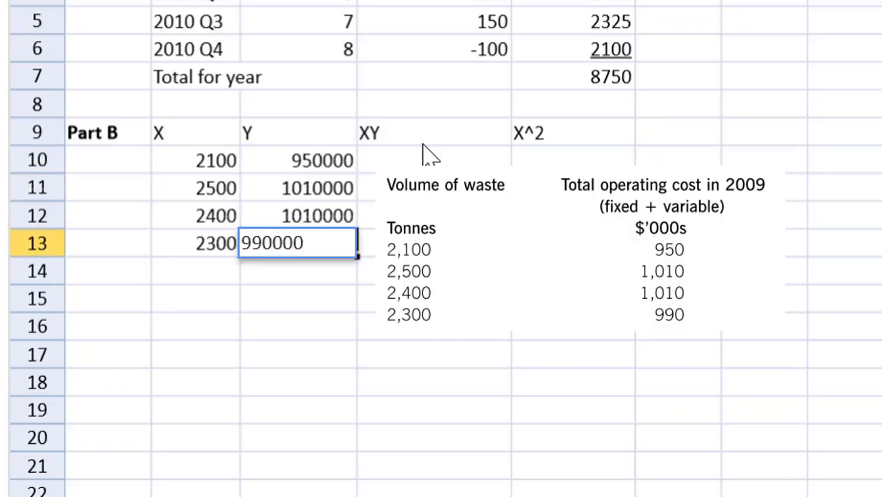
key(Return)
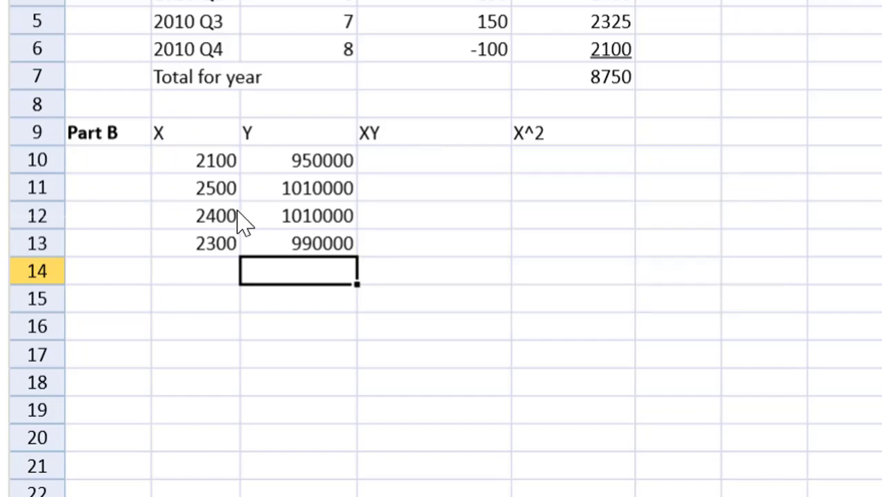
- Format the range B10:G21 with thousands separators and no decimal places
click(198, 163)
drag(330, 200, 776, 477)
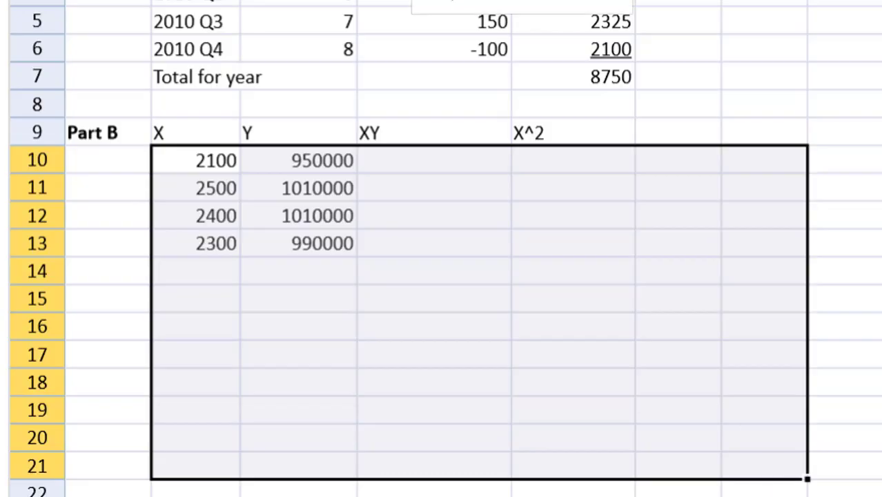
click(522, 5)
drag(448, 363, 448, 347)
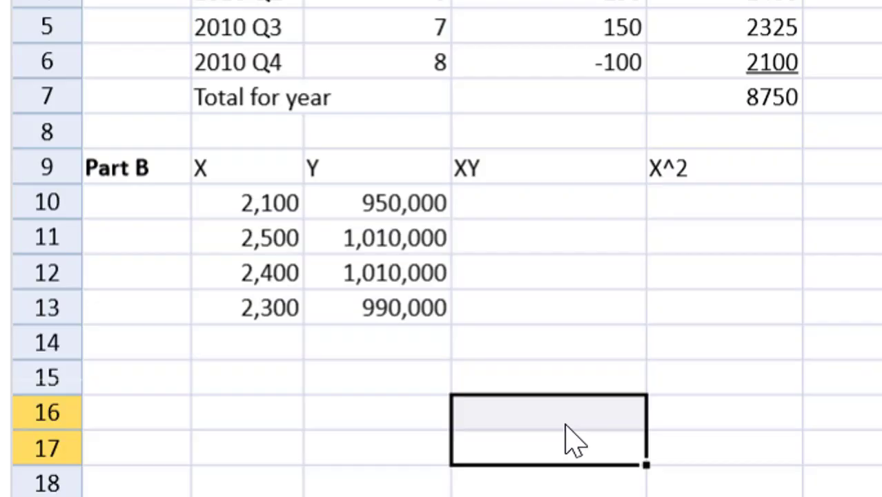
- Calculate XY in D10 with =B10*C10 and fill the formula down to D13
key(shift+Up)
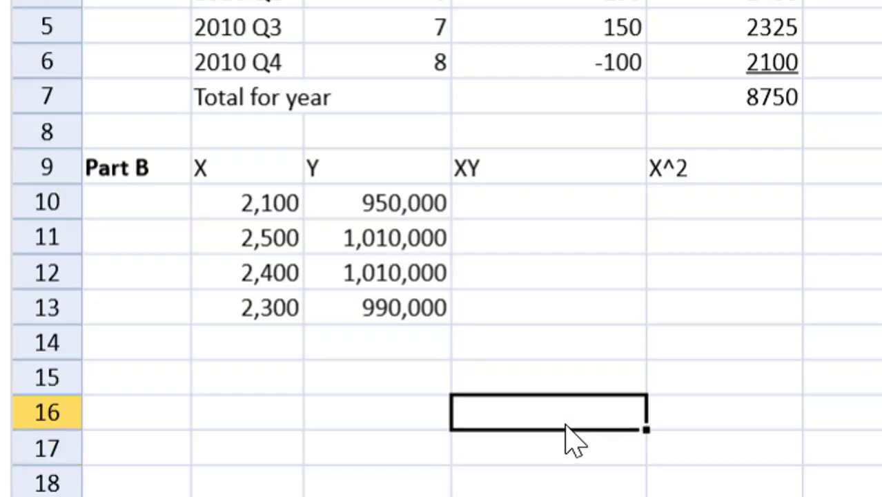
key(Up)
key(Up)
key(Up)
key(Up)
key(Up)
key(Up)
text(=)
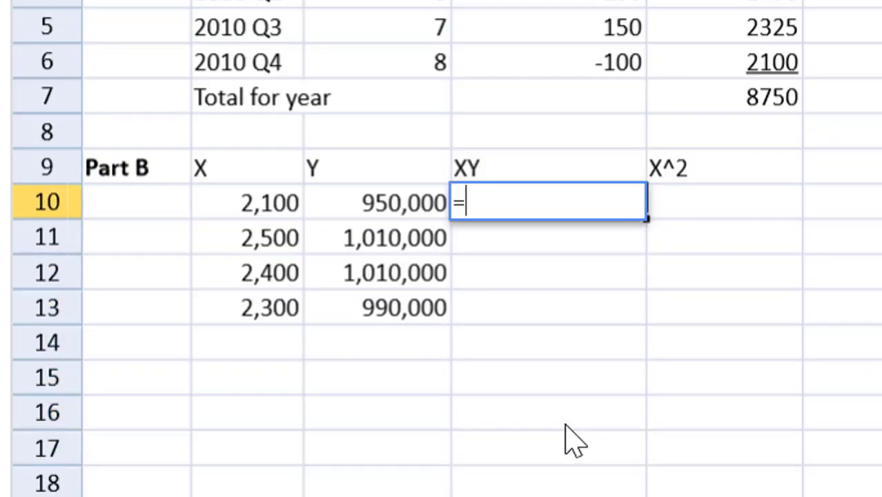
click(260, 213)
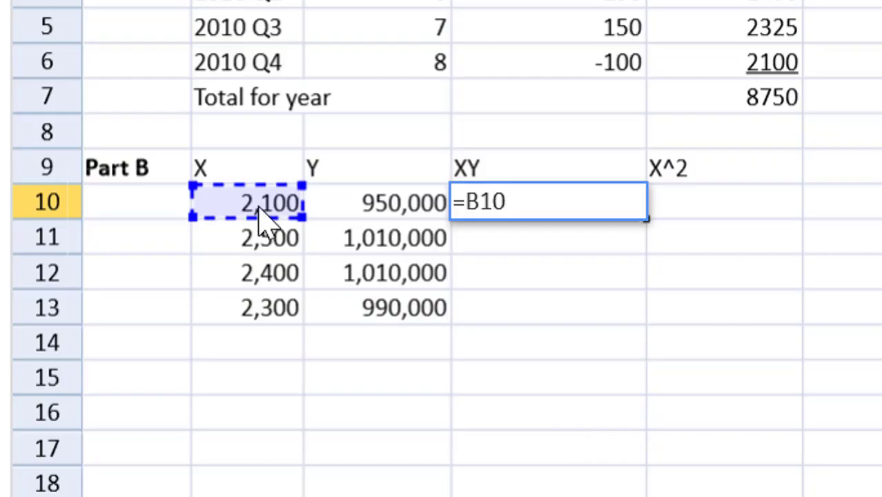
text(*)
click(361, 205)
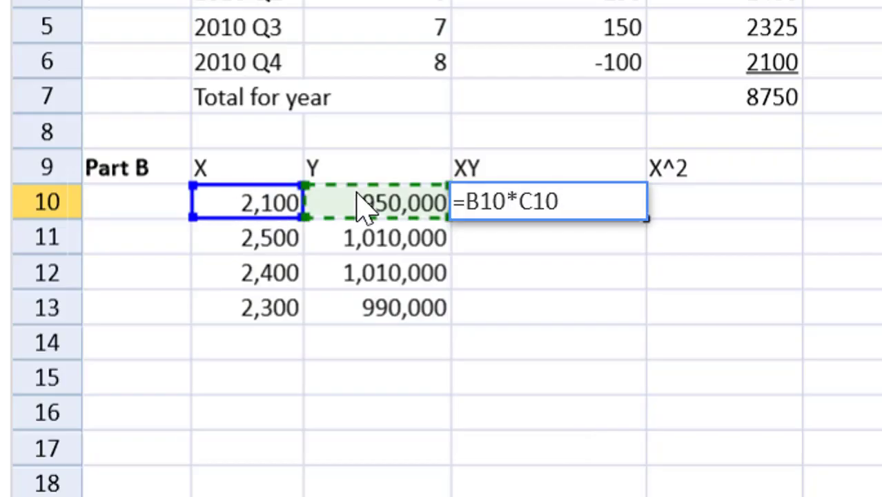
key(Return)
click(492, 207)
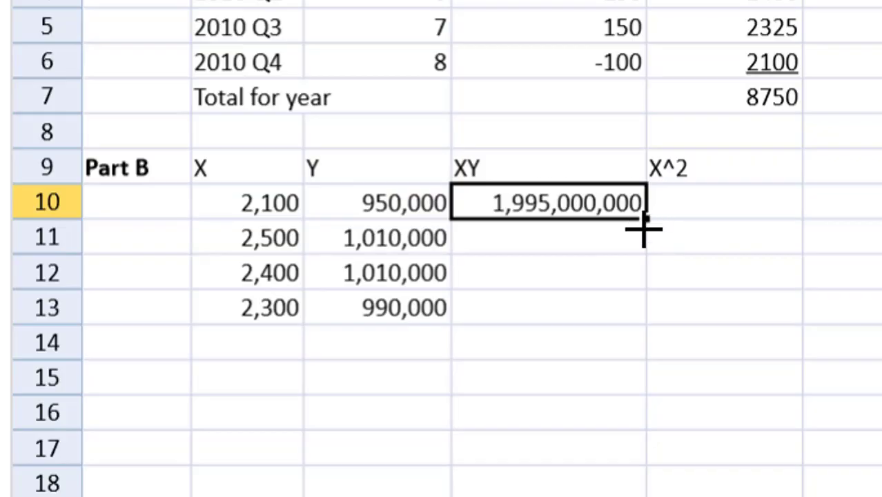
drag(644, 228, 642, 317)
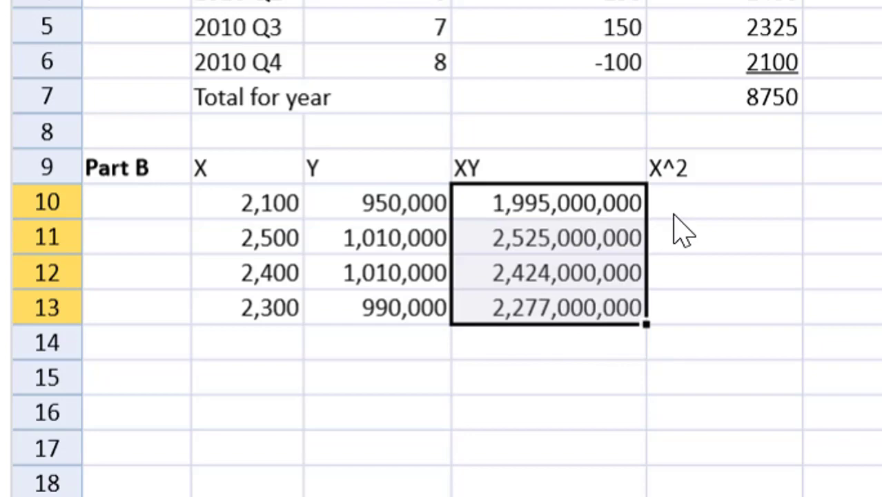
- Calculate X^2 in E10 with =B10^2 and fill the formula down to E13
click(696, 207)
text(=)
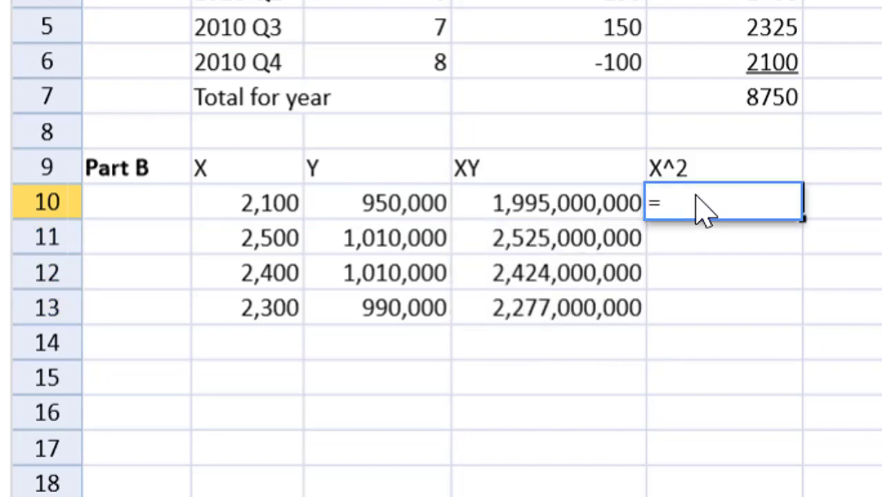
click(259, 205)
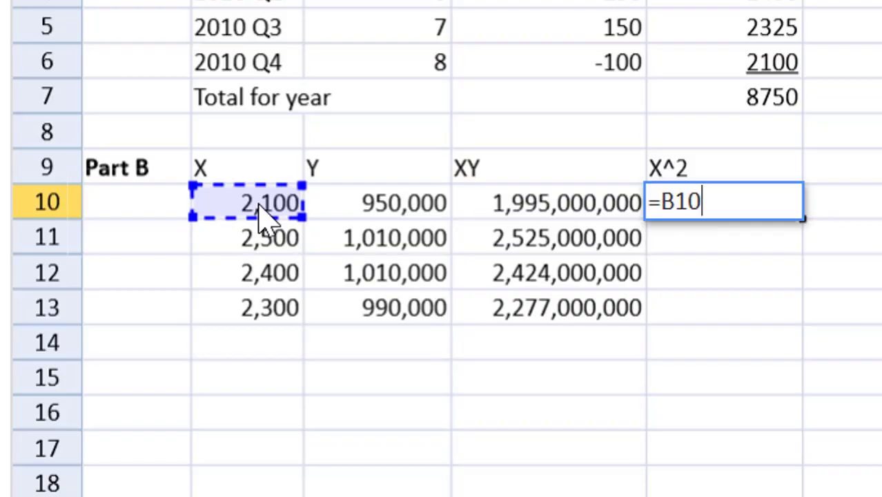
text(^)
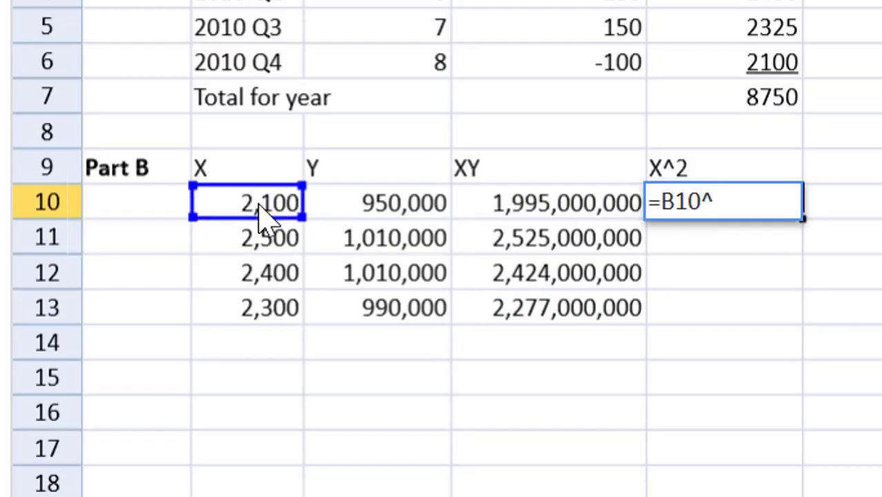
text(2)
key(Return)
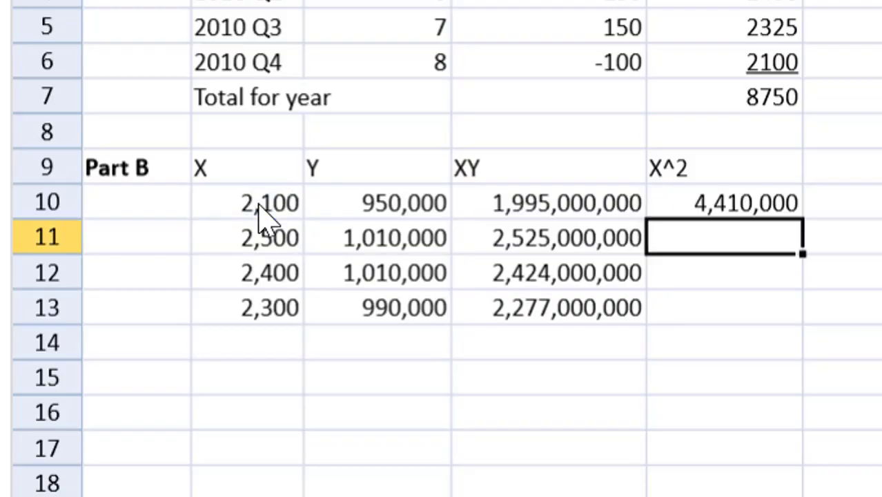
key(Up)
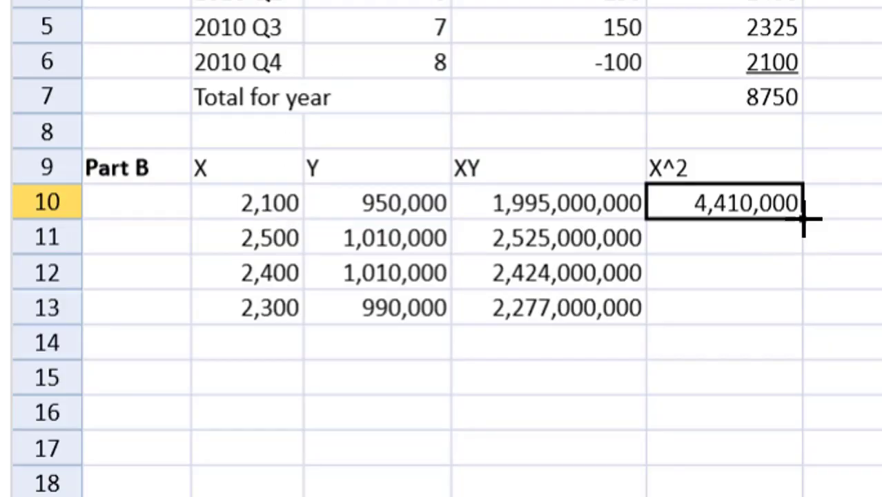
drag(802, 225, 802, 309)
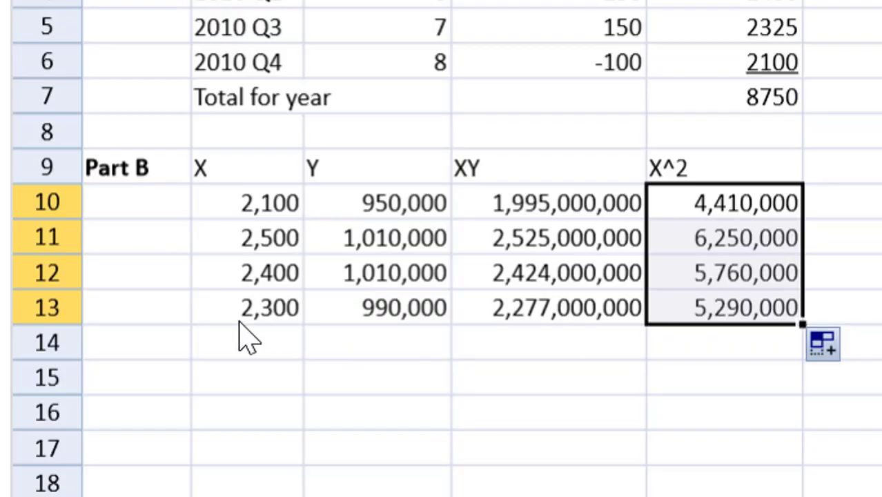
- Underline the last data row of the regression table, B13 to E13
drag(252, 316, 721, 311)
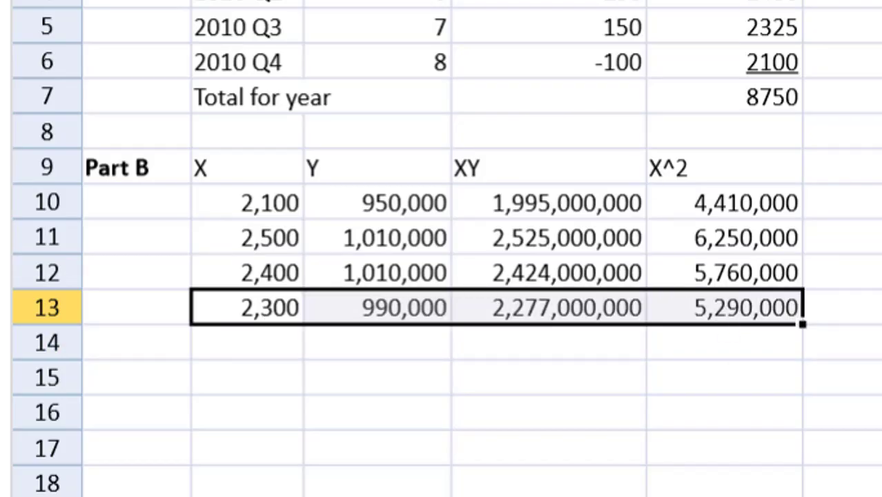
key(ctrl+u)
key(ctrl+u)
key(ctrl+u)
- Total the X column in B14 with =SUM(B10:B13) and fill the formula across to E14
click(274, 338)
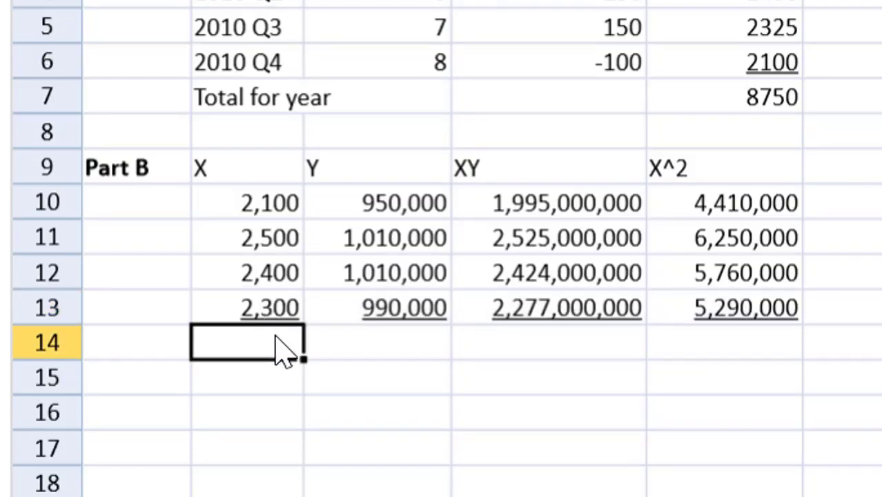
text(=su)
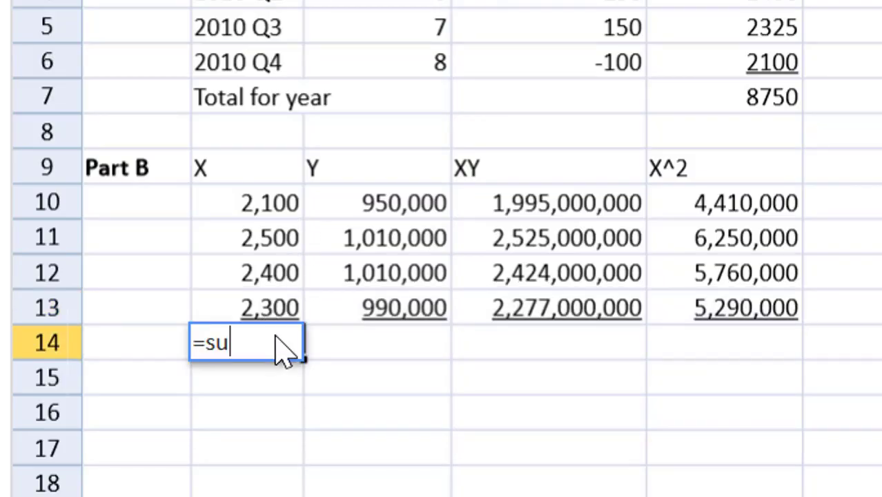
text(m()
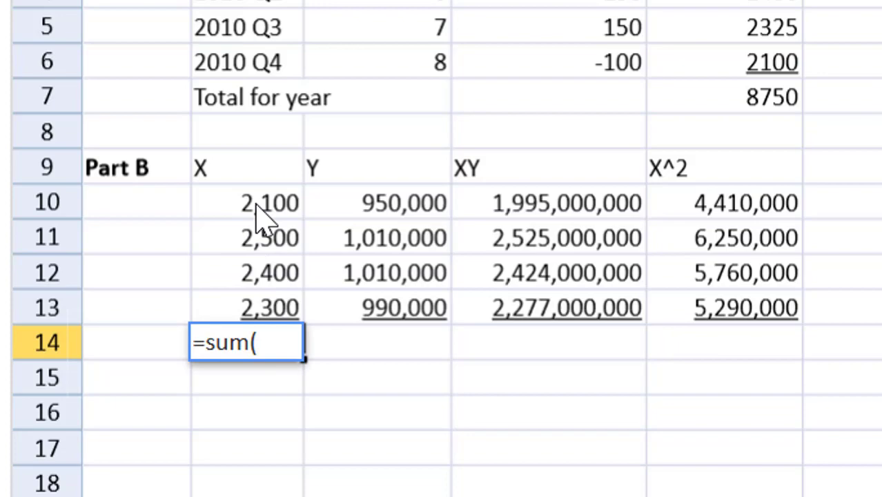
drag(262, 203, 268, 301)
text())
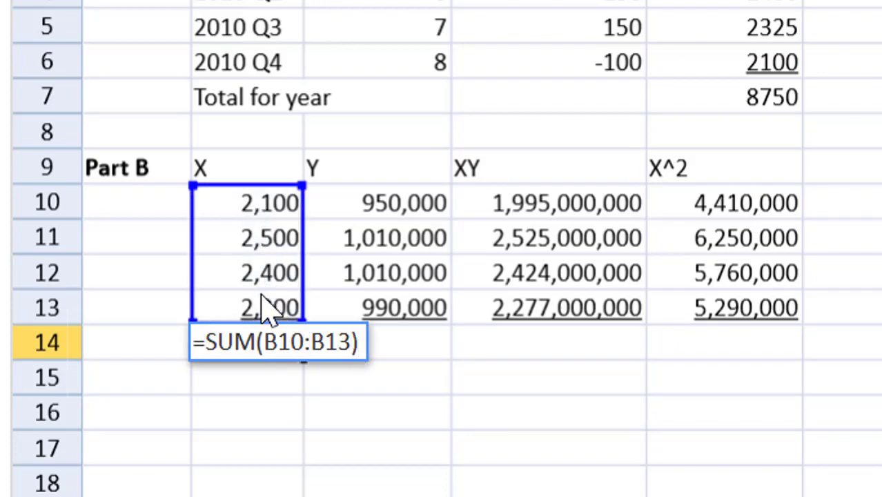
key(Return)
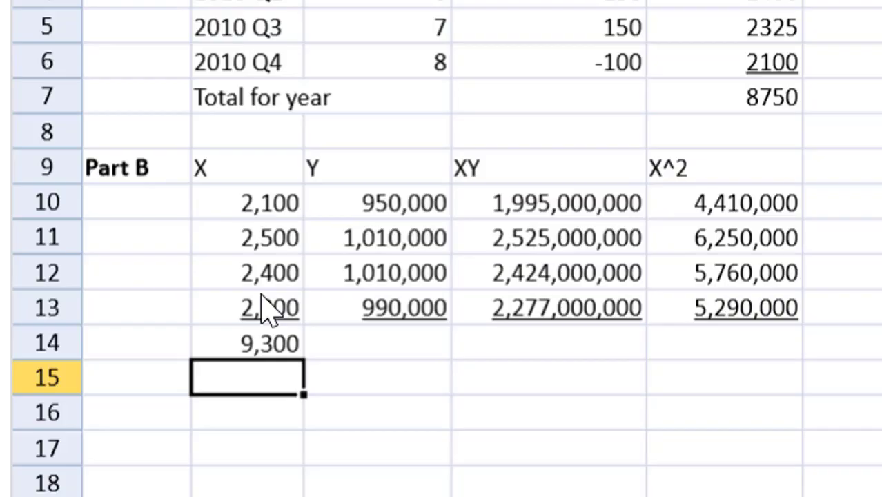
key(Up)
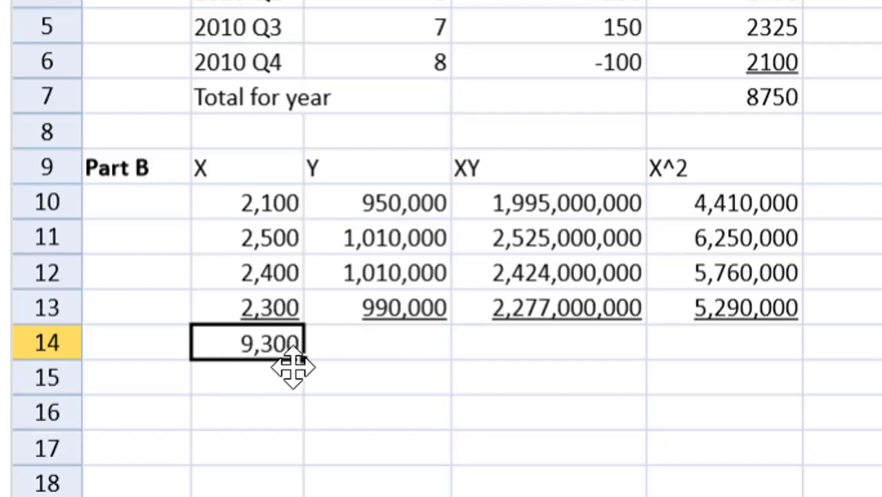
drag(305, 359, 711, 493)
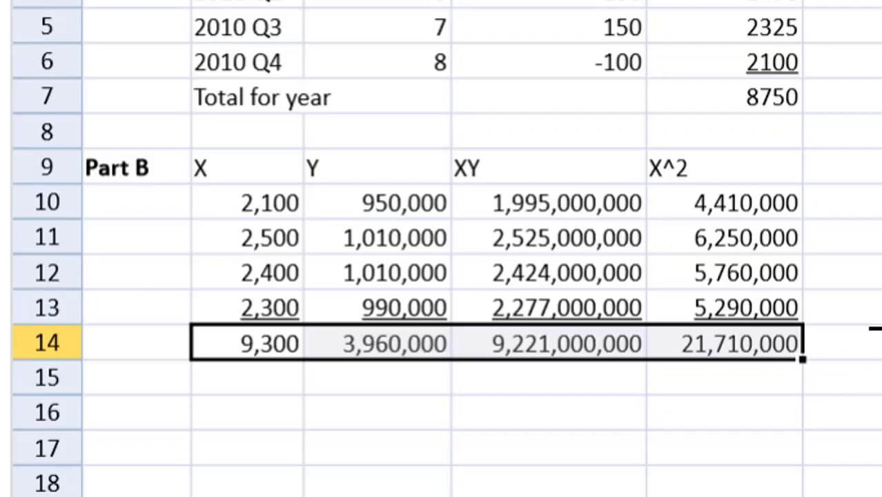
- Enter the note N=4 in F14 beside the regression table totals
click(841, 343)
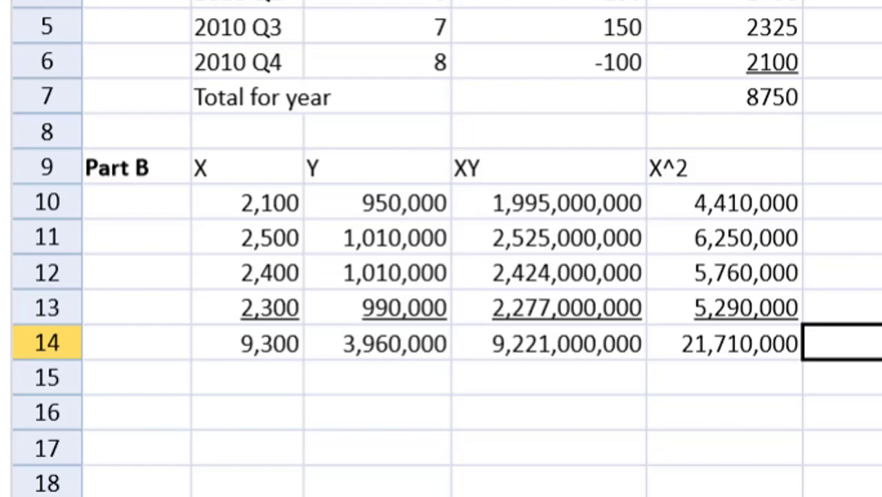
scroll(850, 335, down, 2)
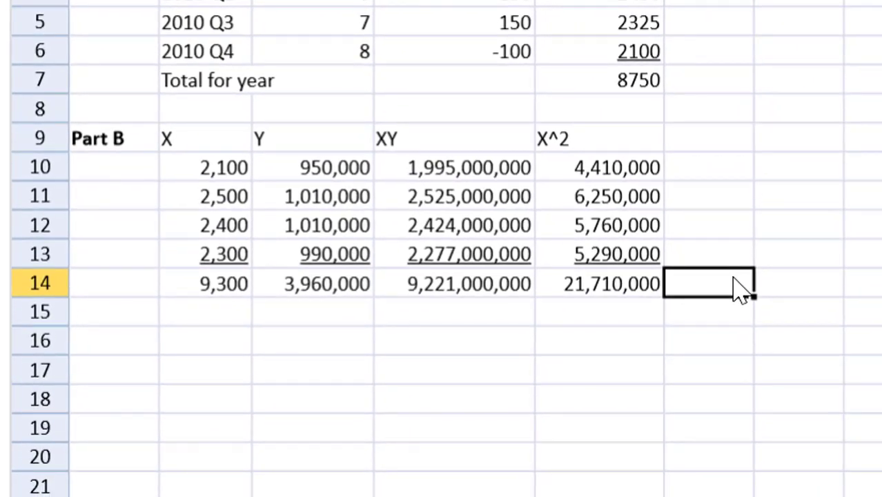
text(N=)
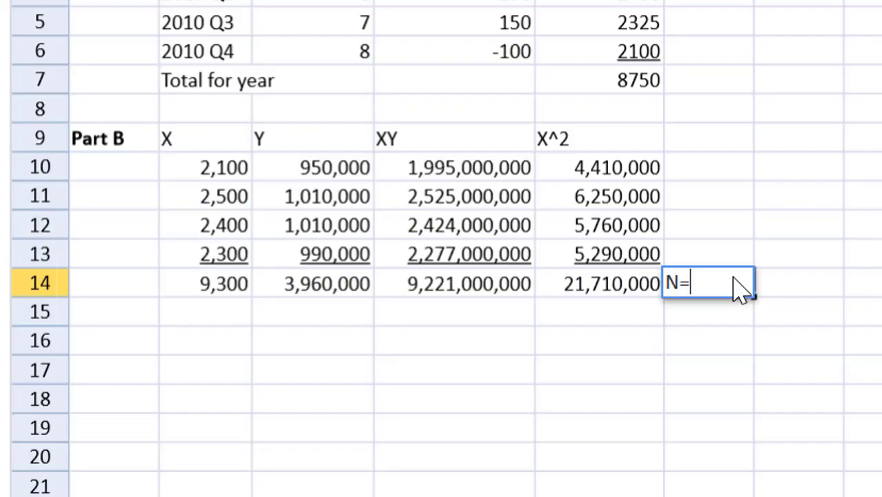
text(4)
key(Return)
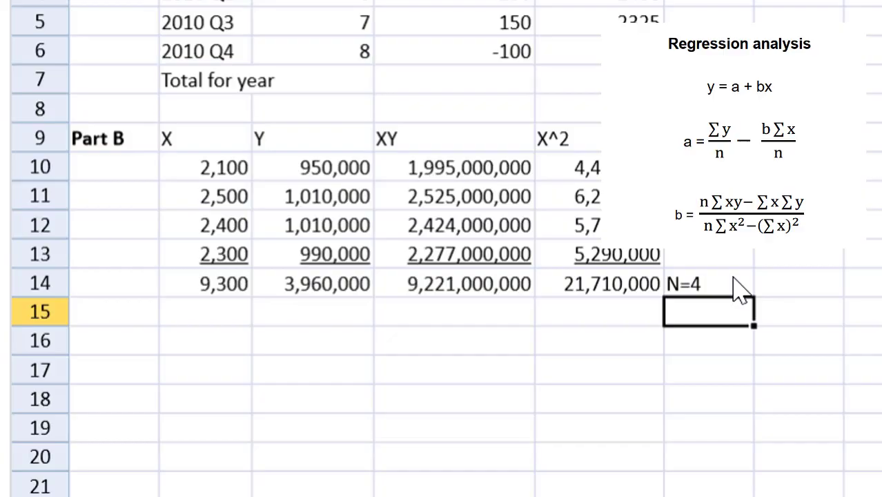
- Label cell B16 below the regression totals as b
key(Down)
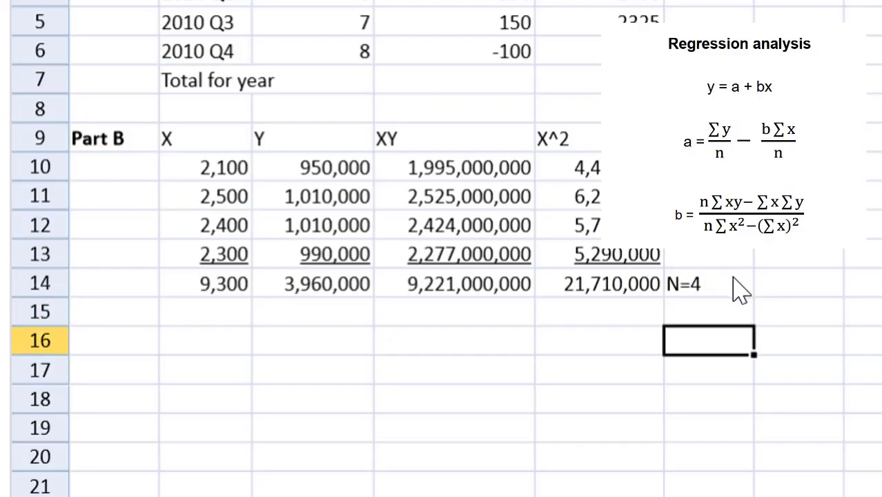
key(Left)
key(Left)
key(Left)
key(Left)
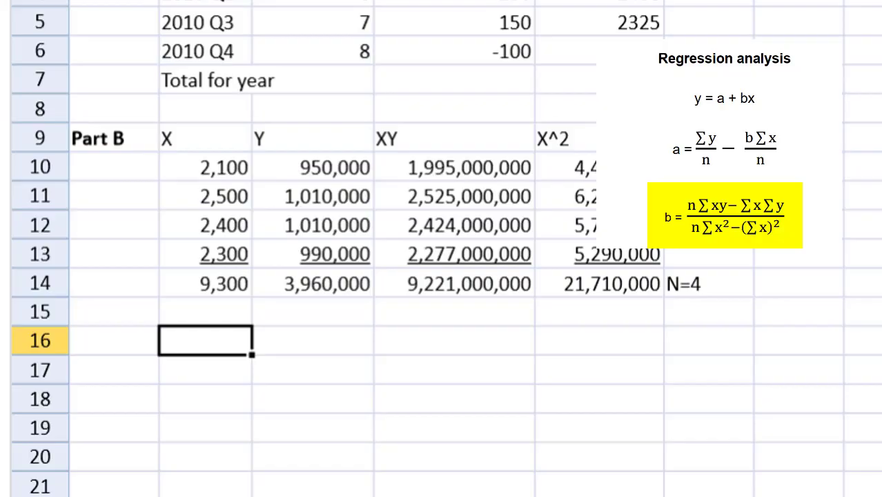
click(206, 367)
click(228, 342)
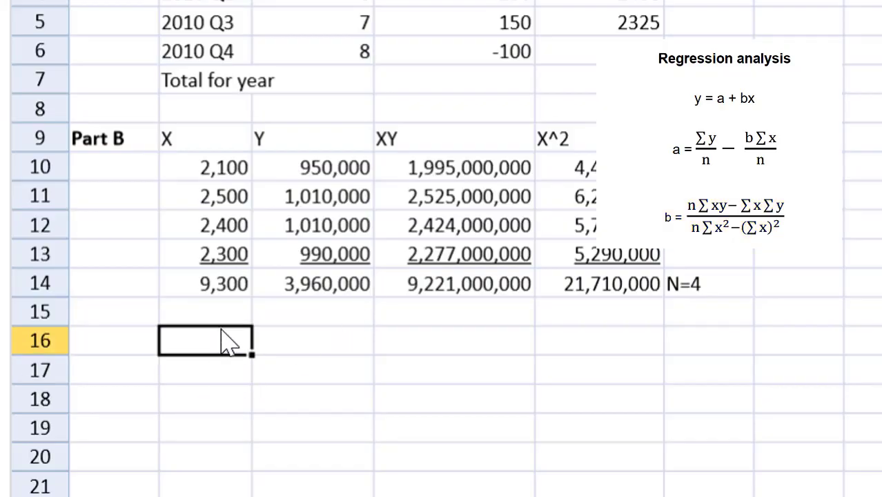
text(b)
key(Tab)
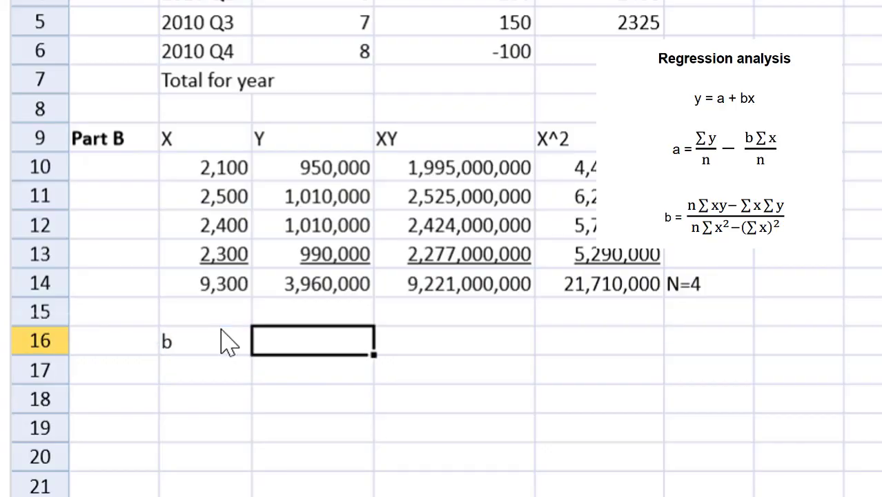
- Calculate the numerator of b in C16 with the formula =(4*D14)-(B14*C14)
text(=)
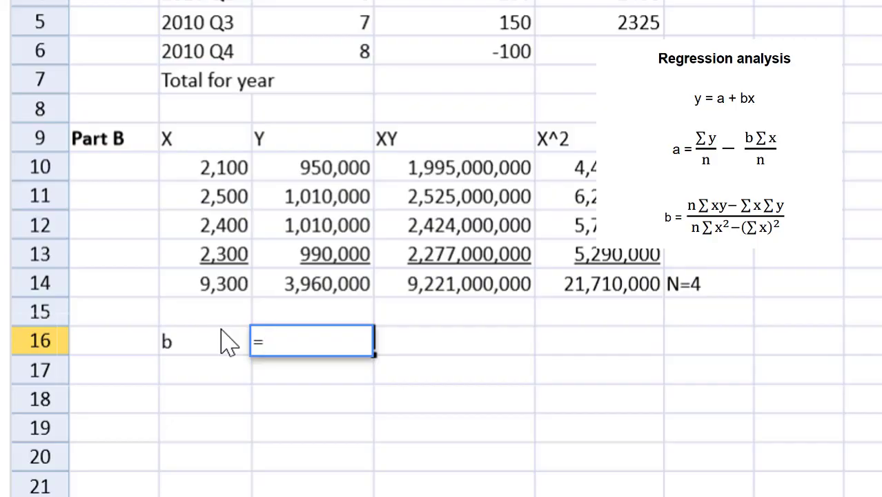
text(4*)
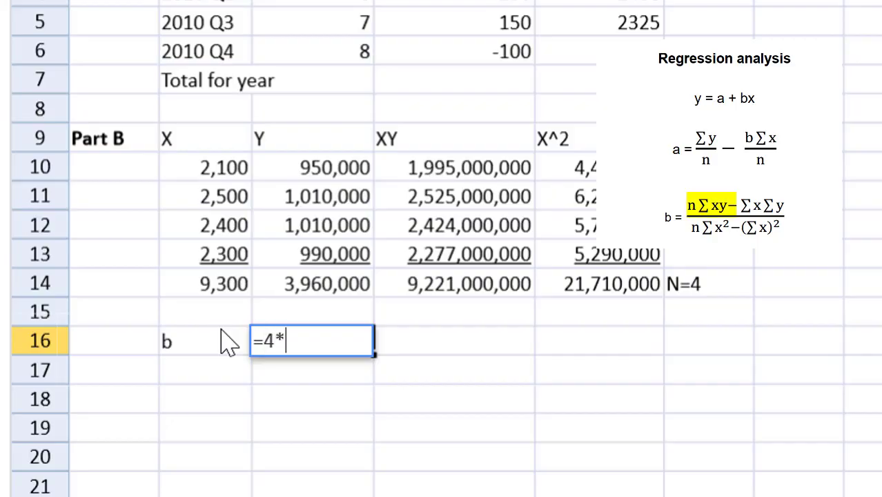
click(440, 289)
text())
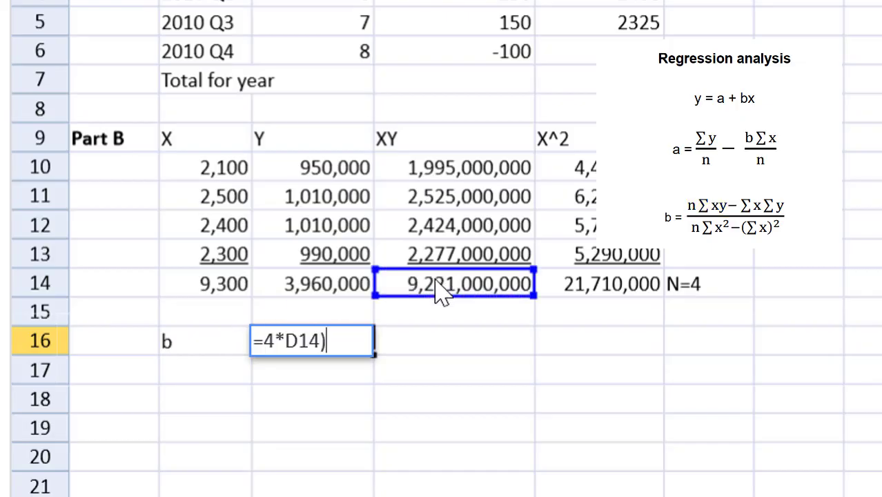
click(266, 338)
text(()
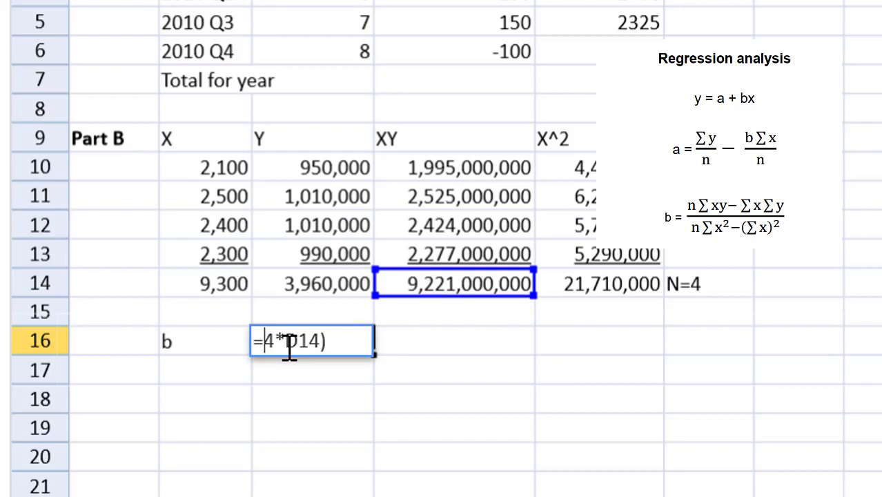
key(End)
text(-)
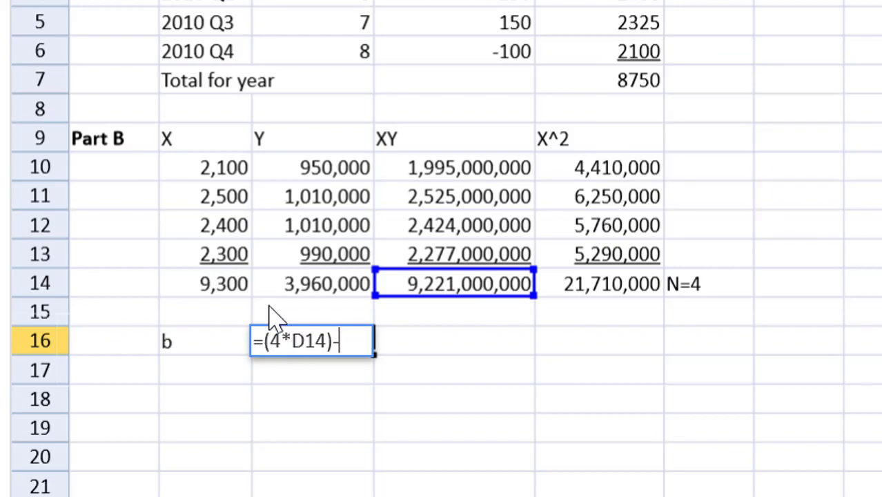
text(()
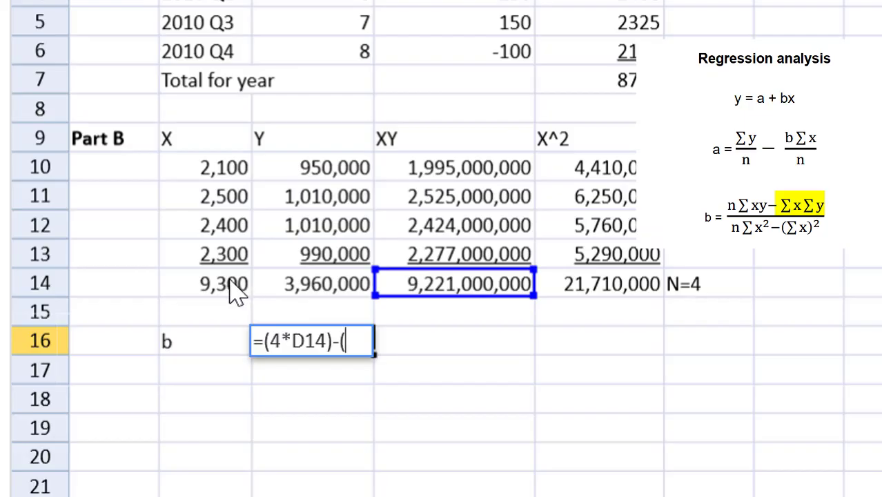
click(240, 288)
text(*)
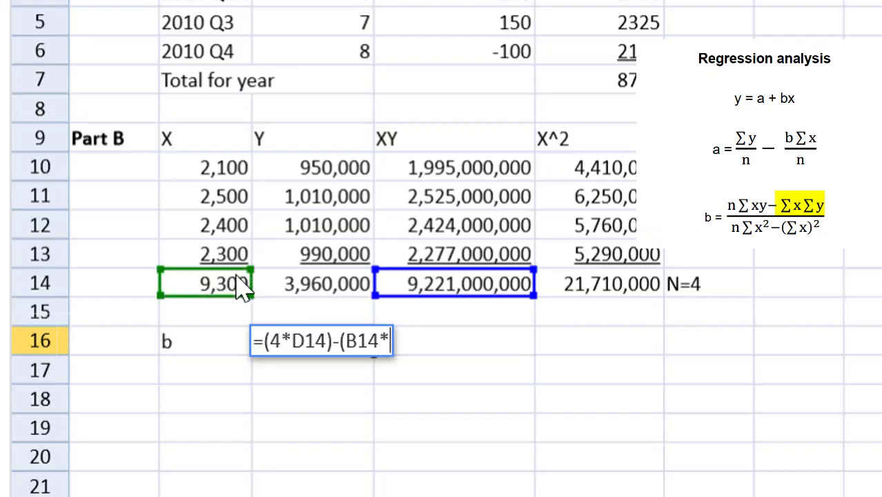
click(338, 292)
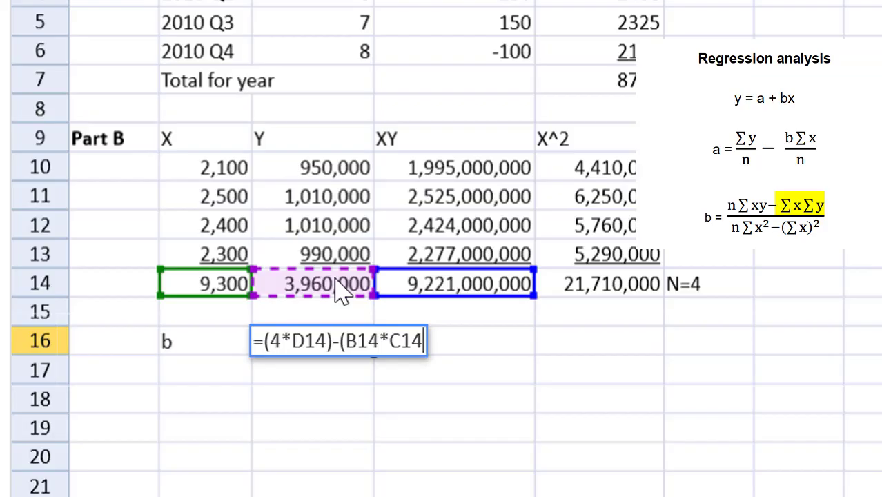
text())
key(Return)
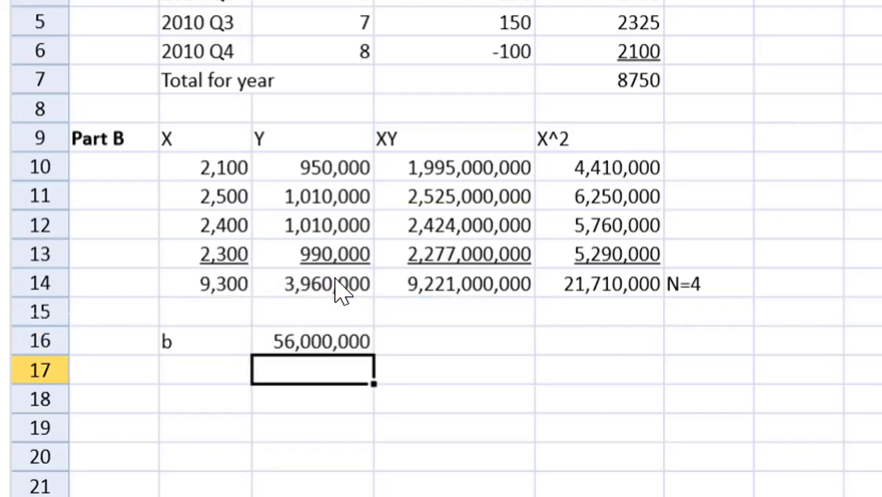
- Reopen the C16 formula and enclose the whole numerator in an outer pair of parentheses
key(Up)
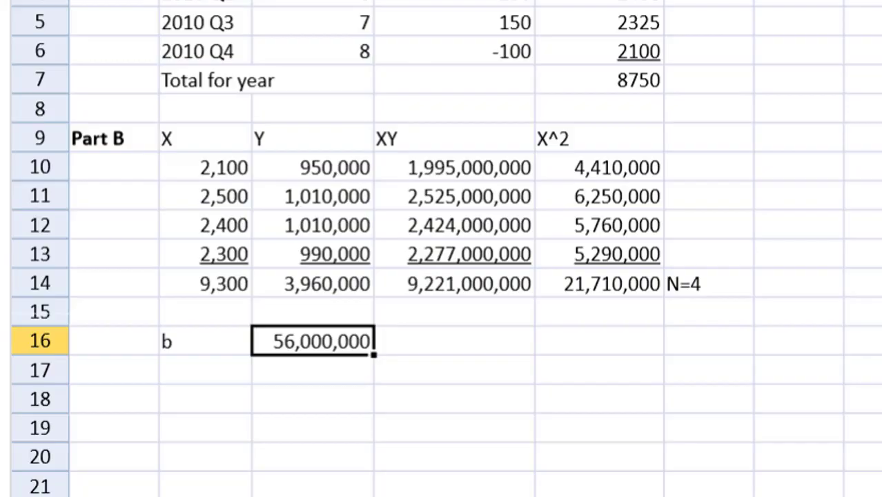
key(F2)
text()-(B14*C14)
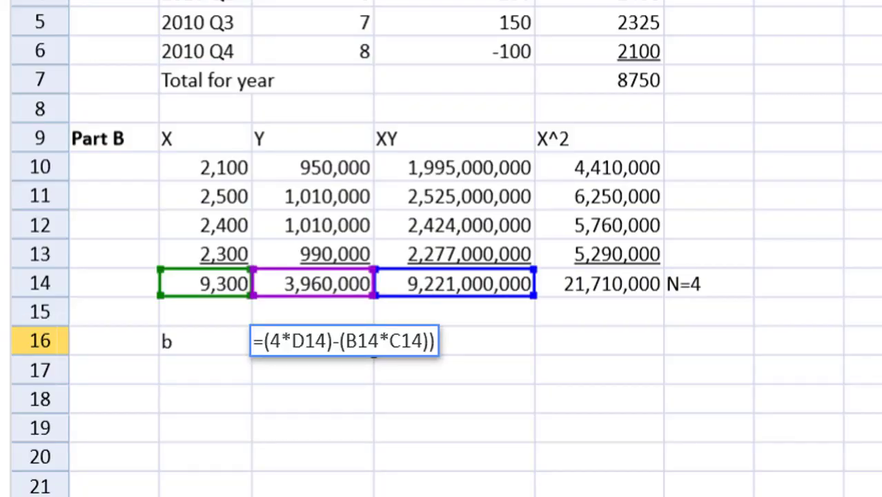
text(()
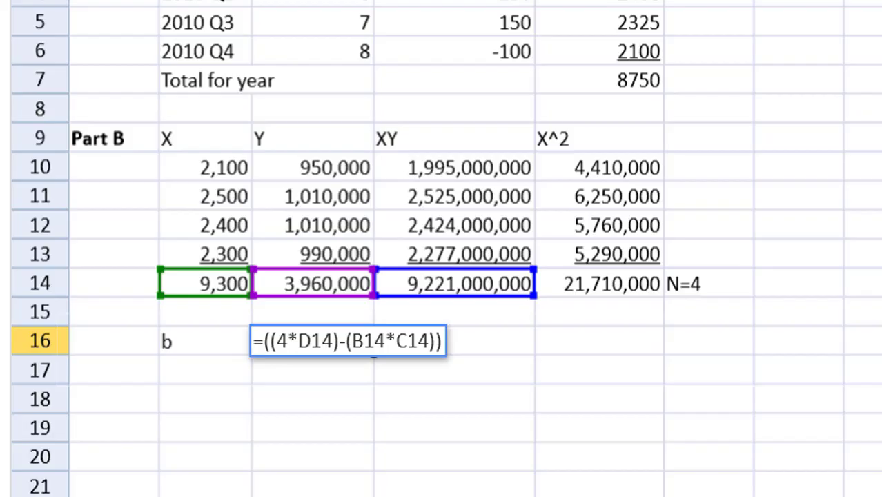
- Extend the C16 formula with the divisor /((4*E14)), nesting the product in its own parentheses
text(/)
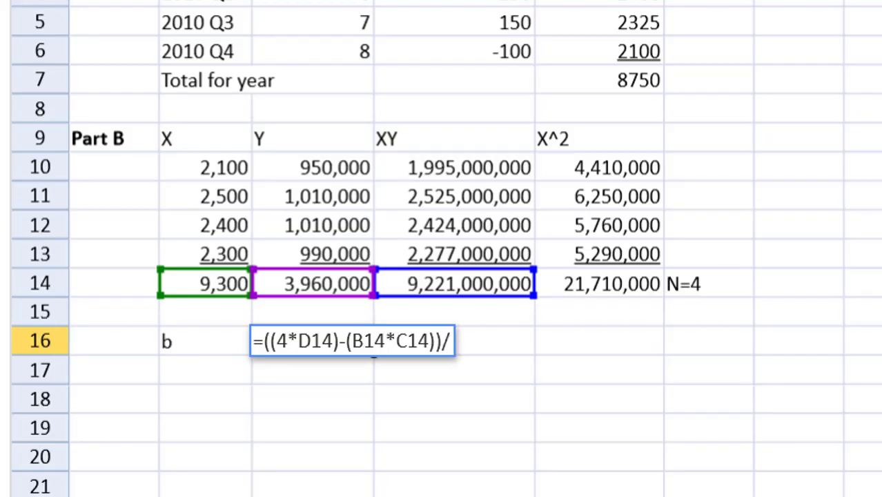
text(())
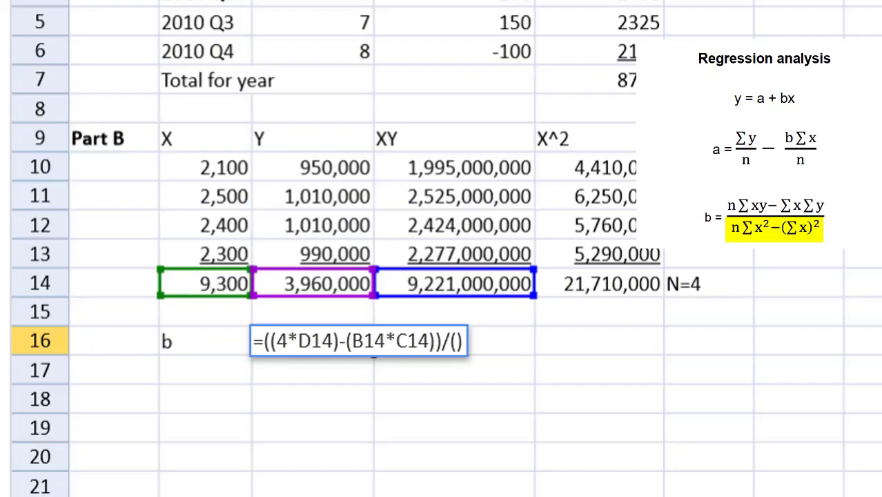
text(4*)
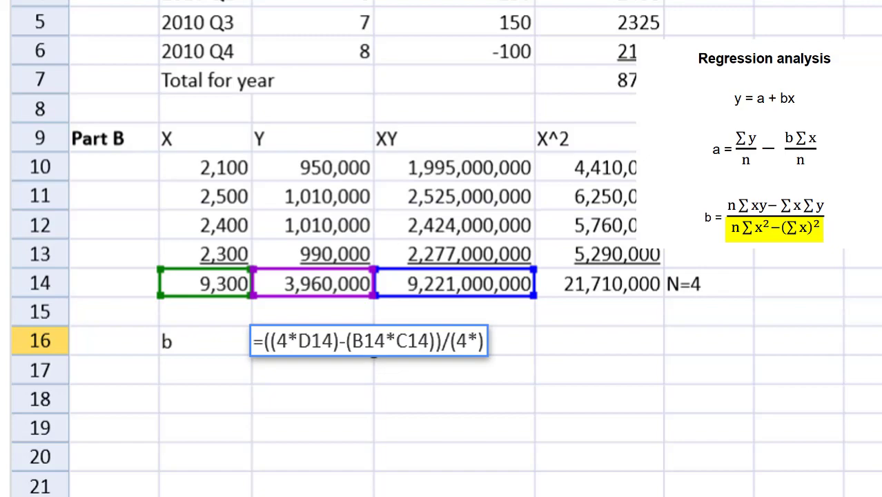
click(616, 284)
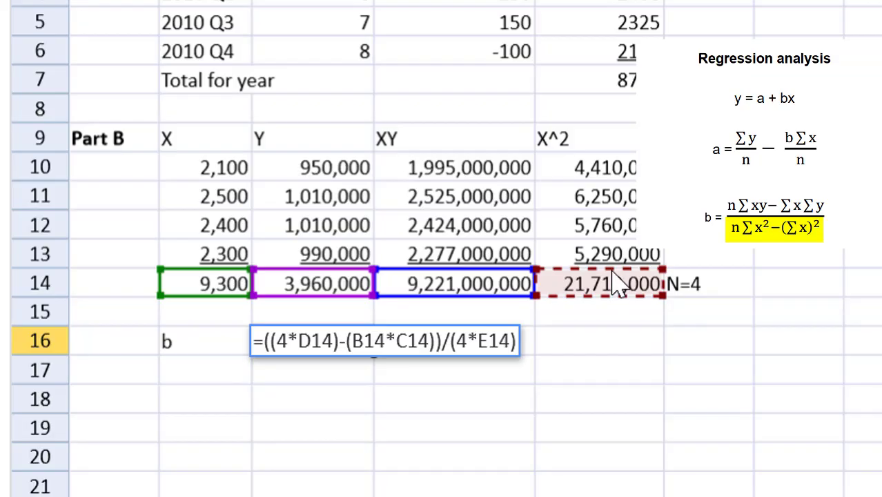
text())
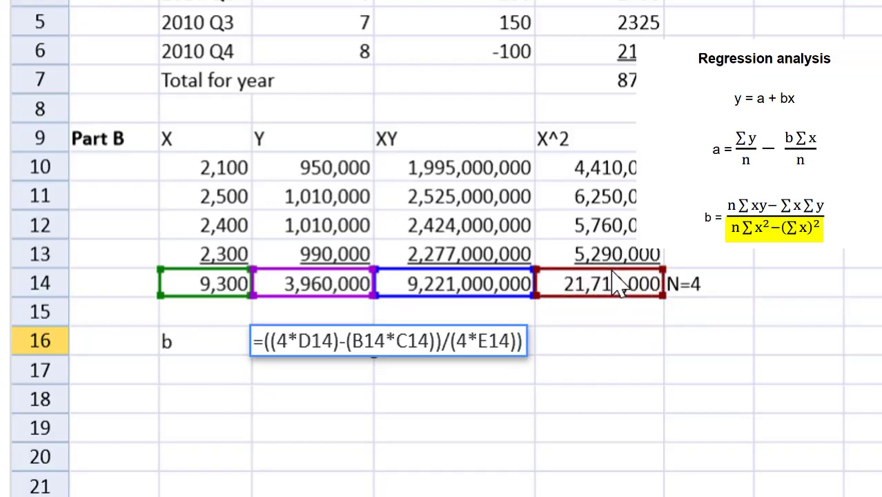
click(460, 340)
text(()
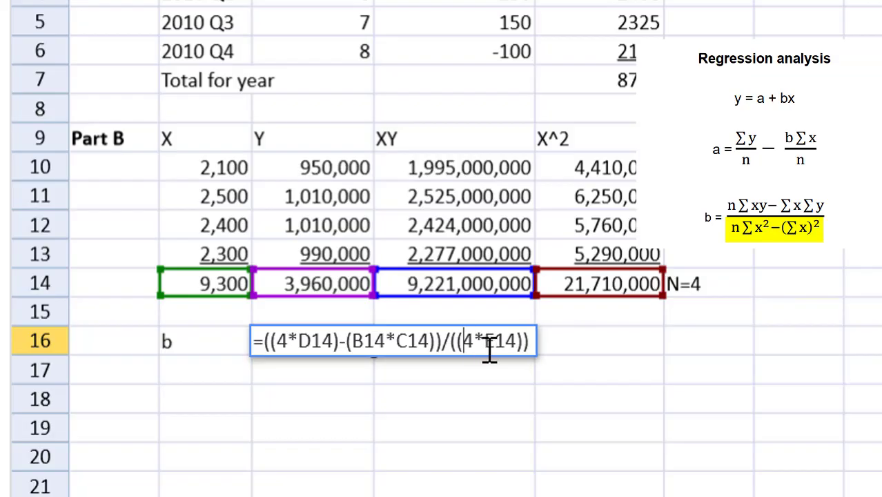
- Subtract B14^2 inside the divisor, completing C16 as =((4*D14)-(B14*C14))/((4*E14)-B14^2)
key(Right)
key(Right)
key(Right)
key(Right)
key(Right)
key(Right)
key(Right)
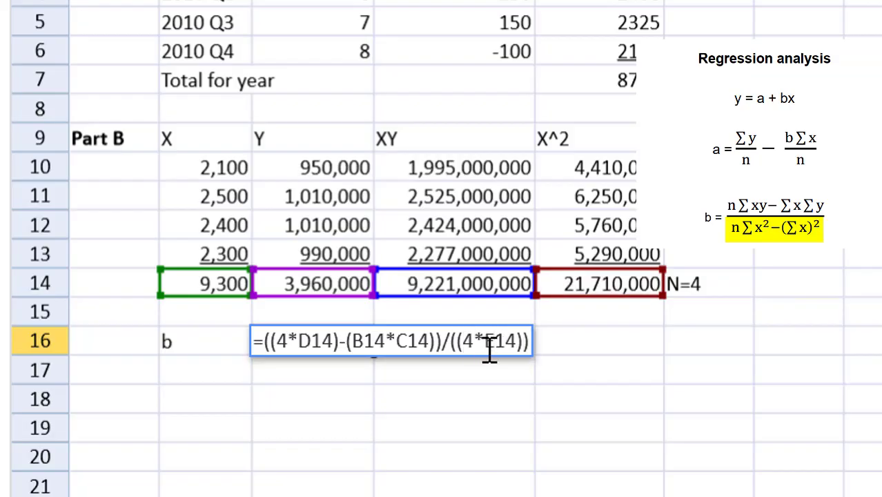
text(-)
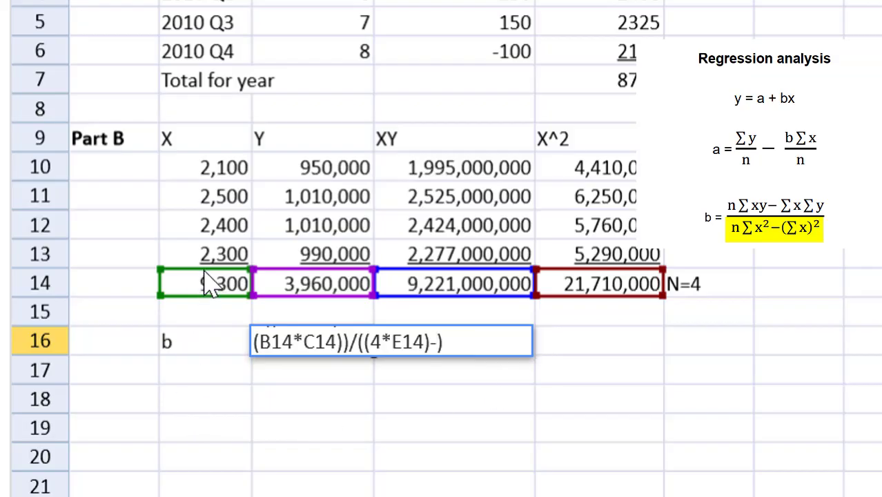
click(225, 289)
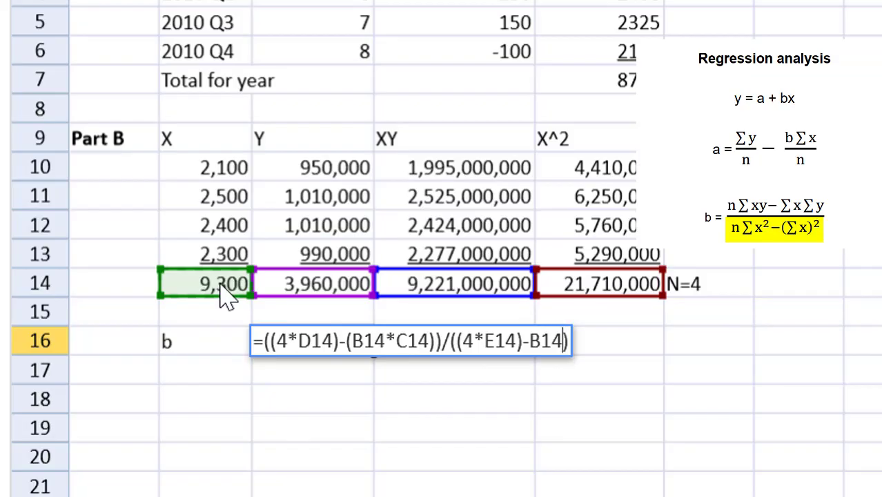
text(^2)
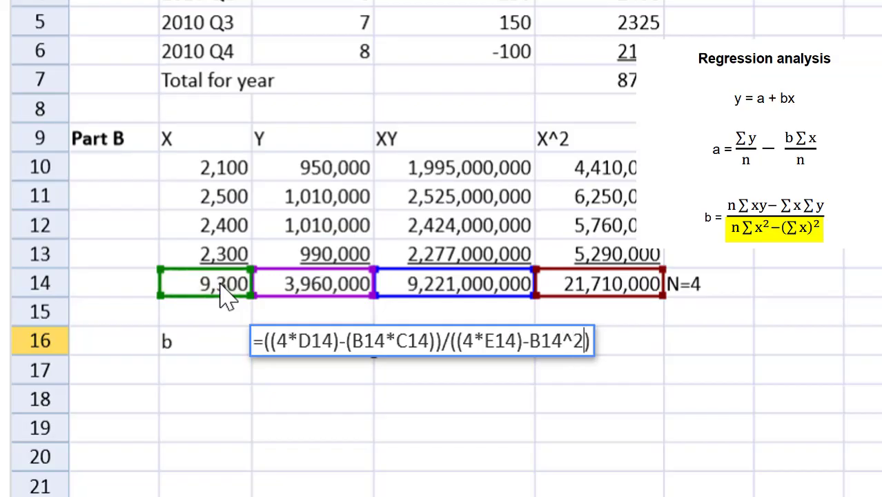
key(Return)
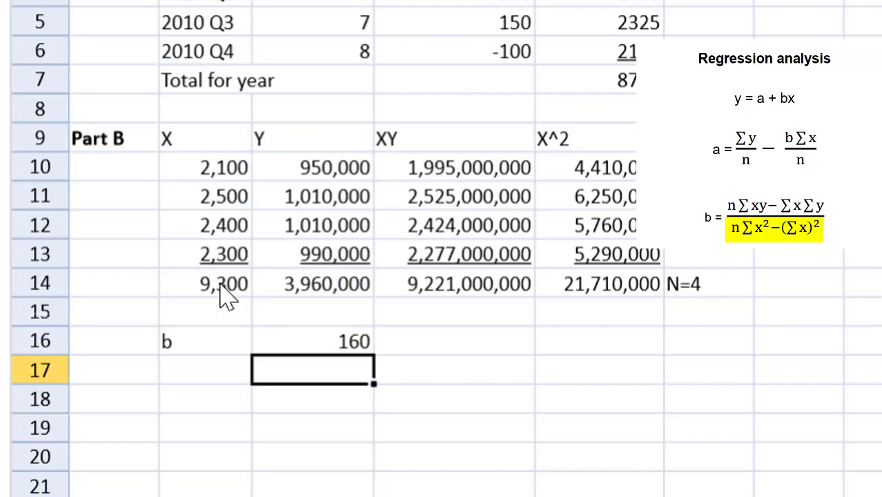
- Label cell B17 below the b row as a
key(Left)
text(a)
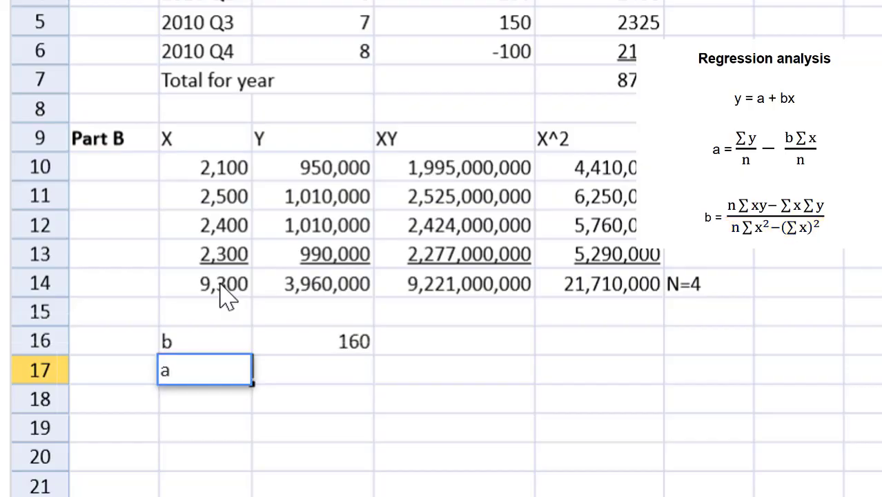
key(Tab)
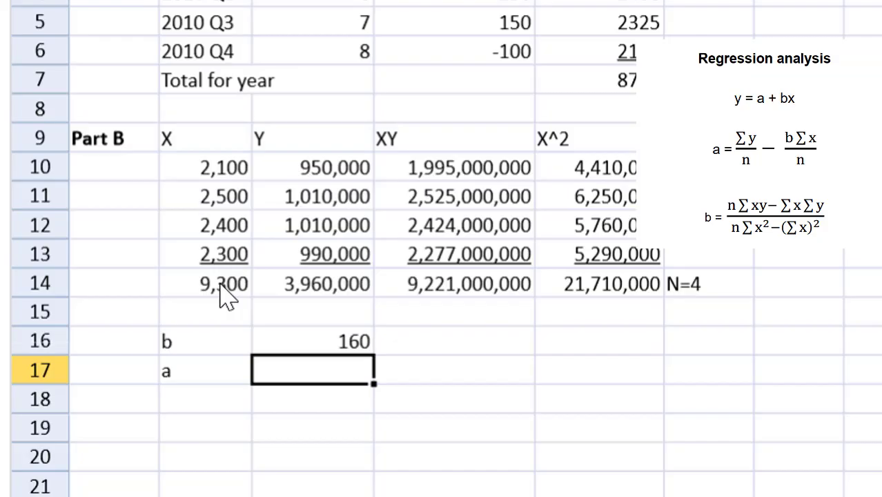
- Calculate a in C17 with the formula =(C14/4)-(C16*B14/4)
text(=)
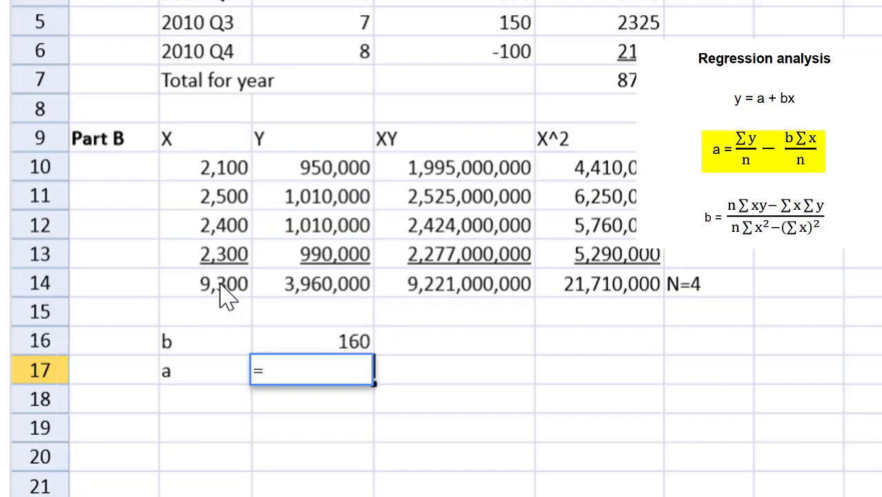
text(()
click(304, 275)
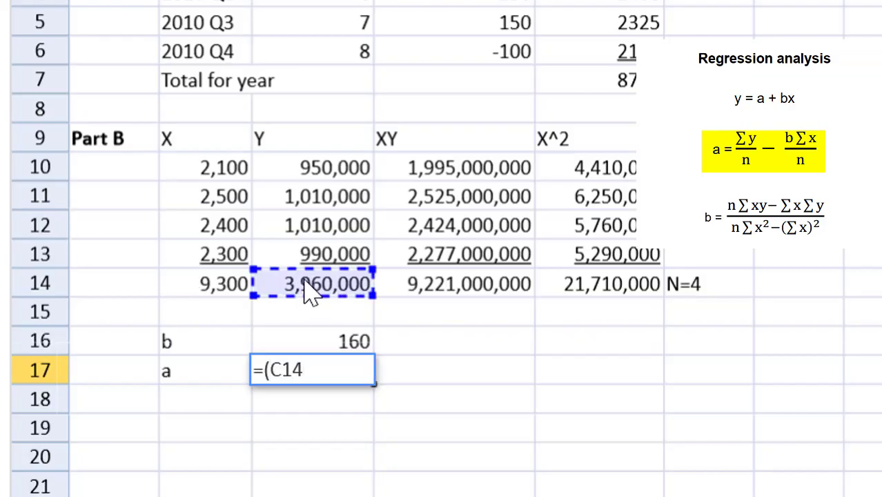
text(/)
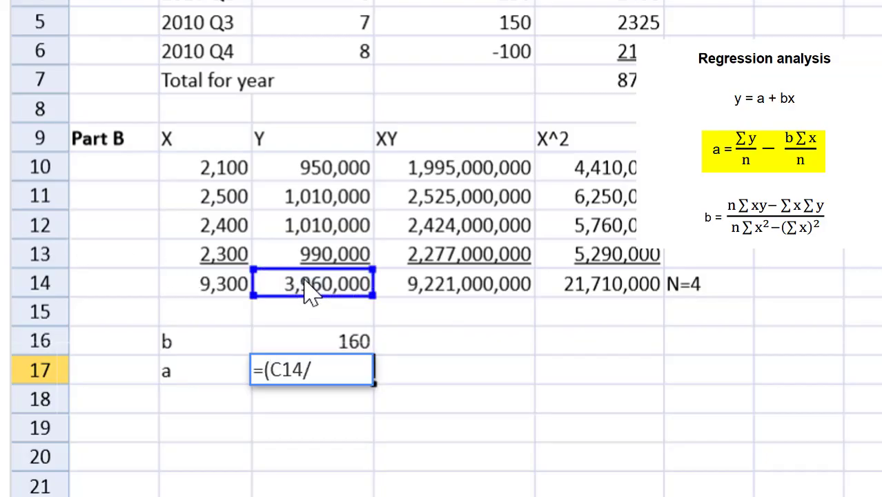
text(4)-()
click(328, 338)
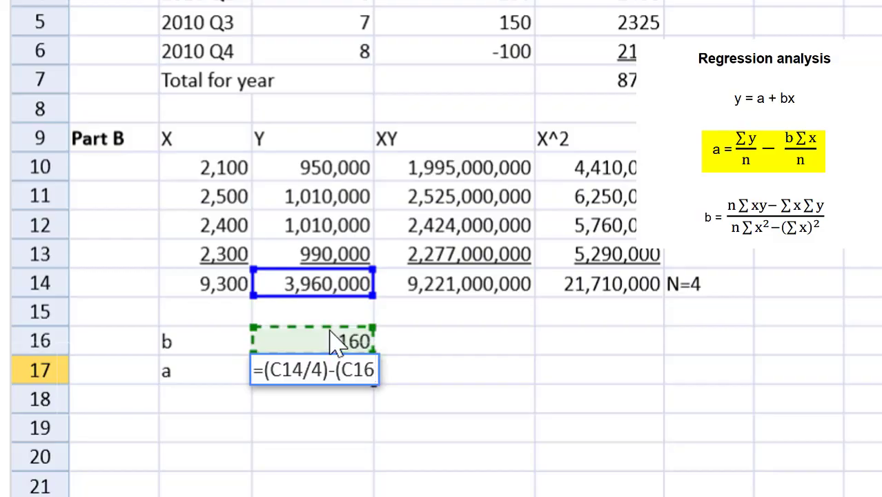
text(*)
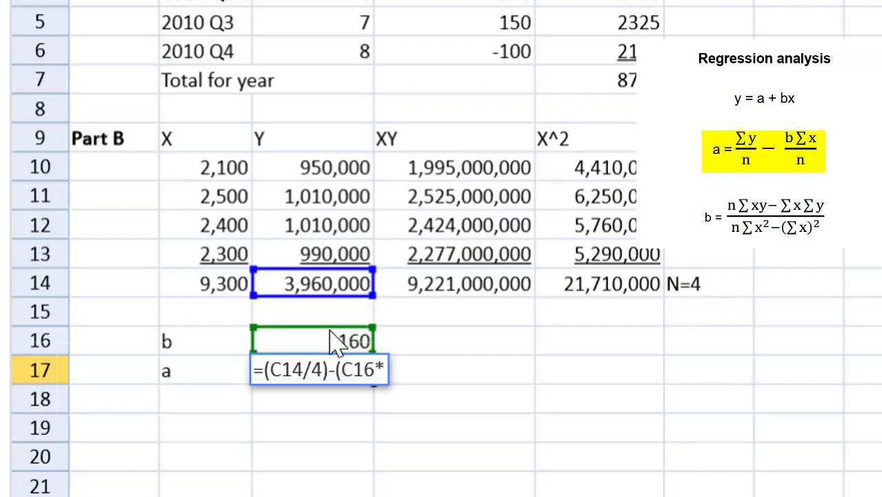
click(219, 287)
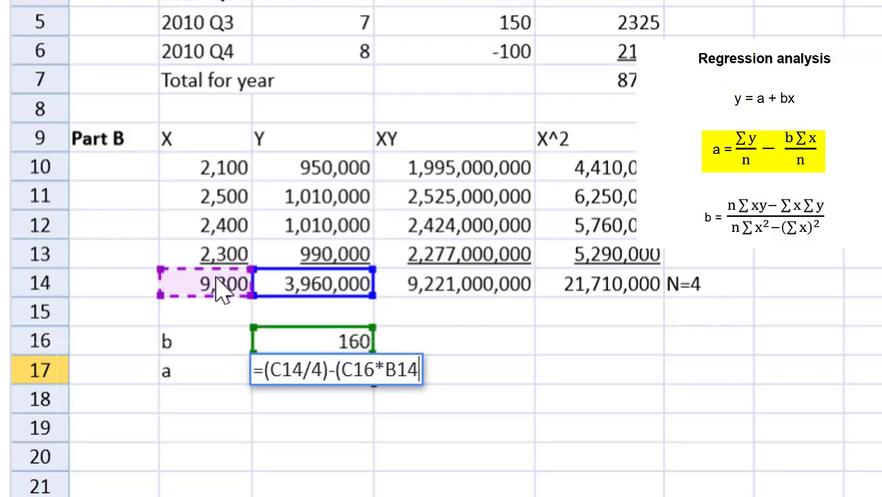
text(/)
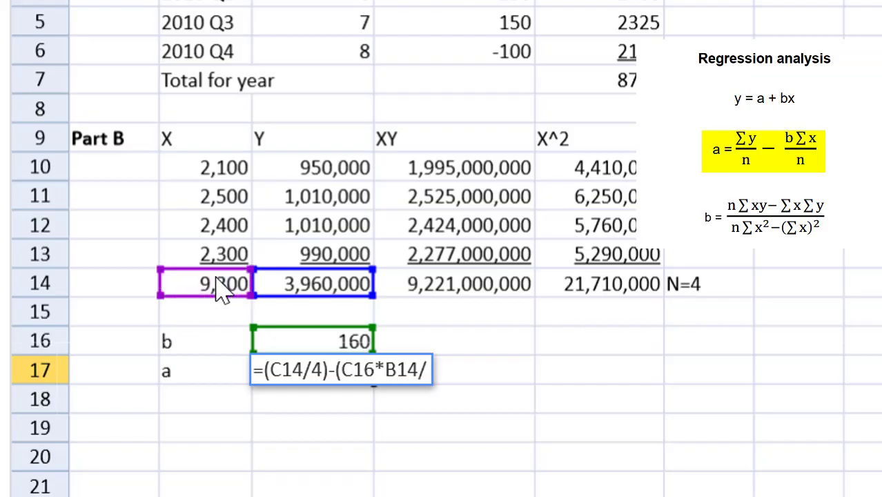
text(4))
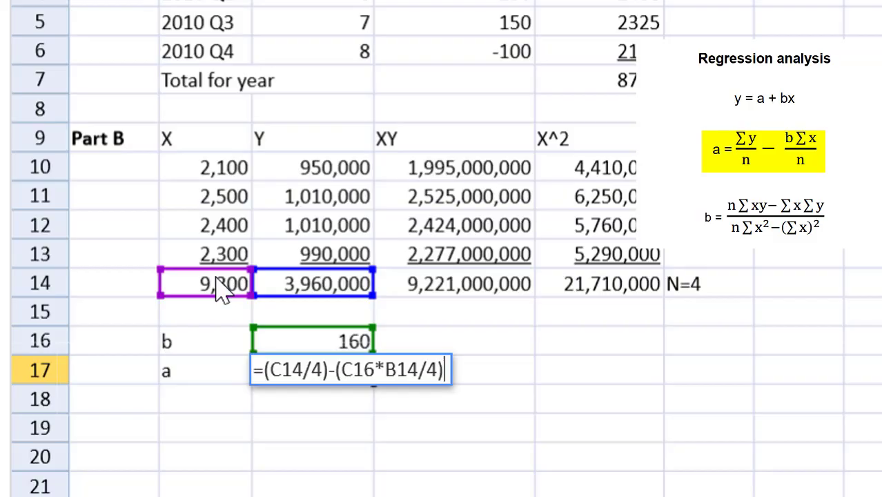
key(Return)
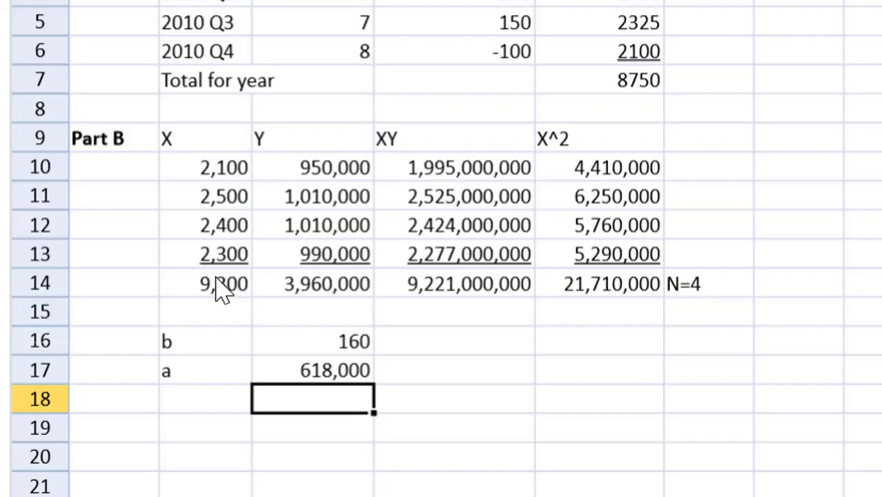
- Label cell B18 below the a row as Variable cost w inflation
key(Left)
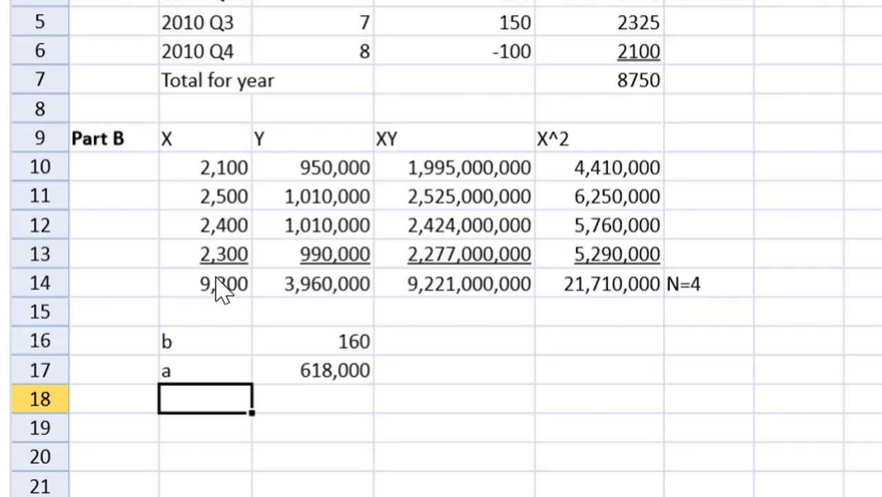
text(Var)
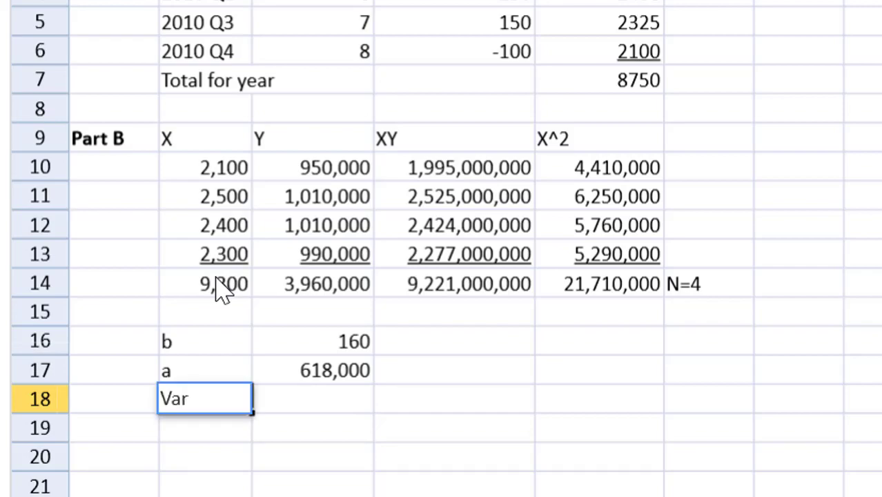
text(iavl)
key(BackSpace)
key(BackSpace)
text(bl)
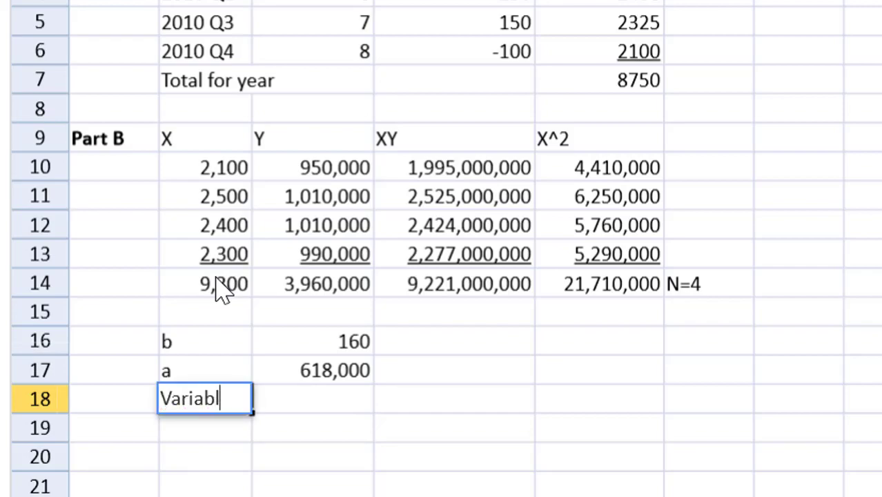
text(e cost w in)
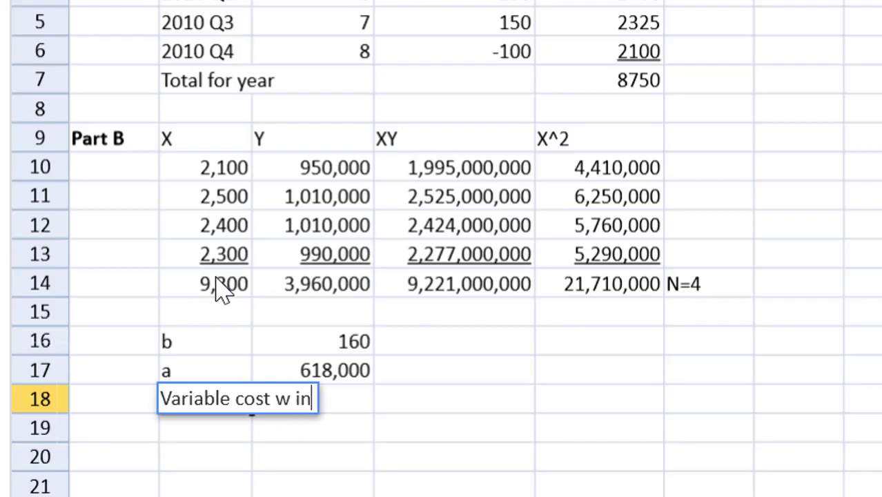
text(flation)
key(Return)
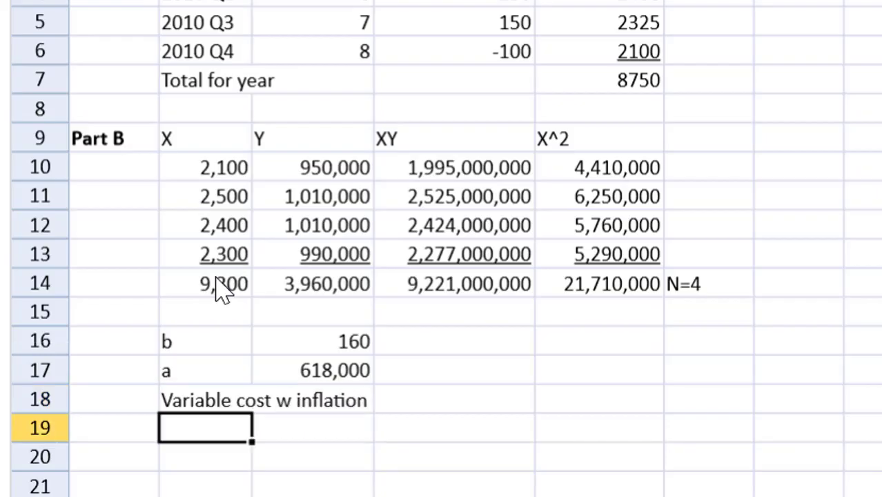
- Label cell B19 as fixed cost w inflation
text(fixed)
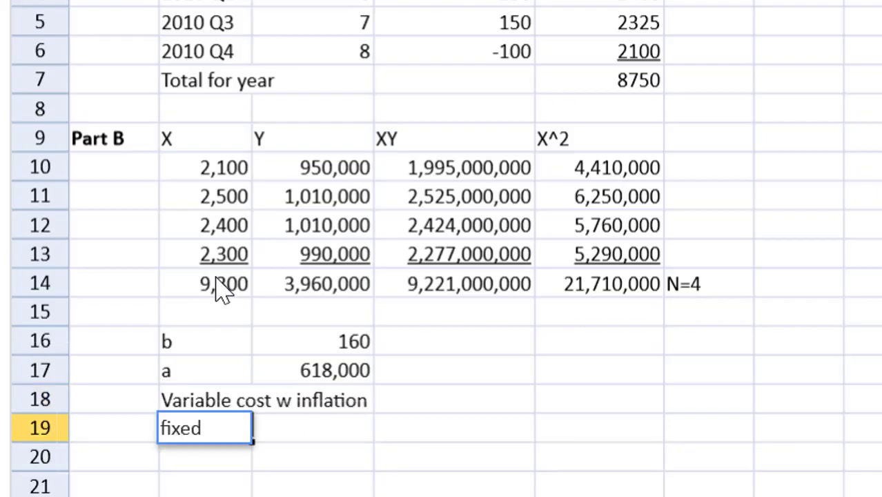
text( cost w in)
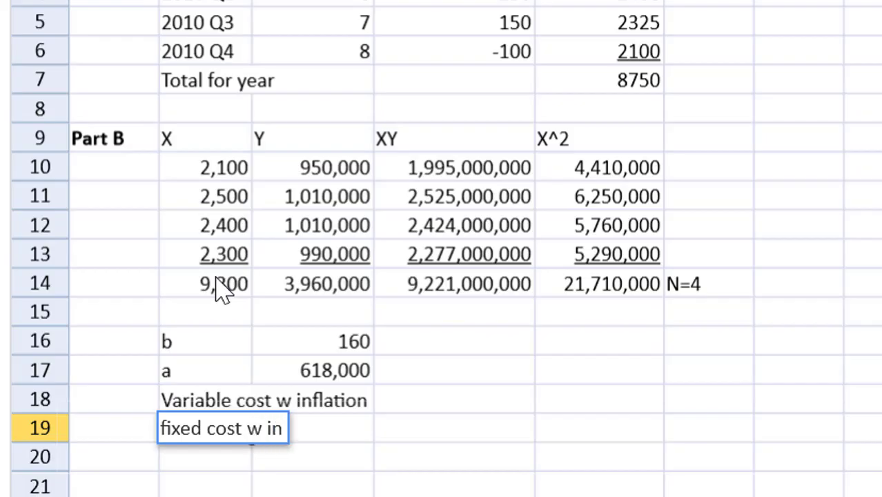
text(flation)
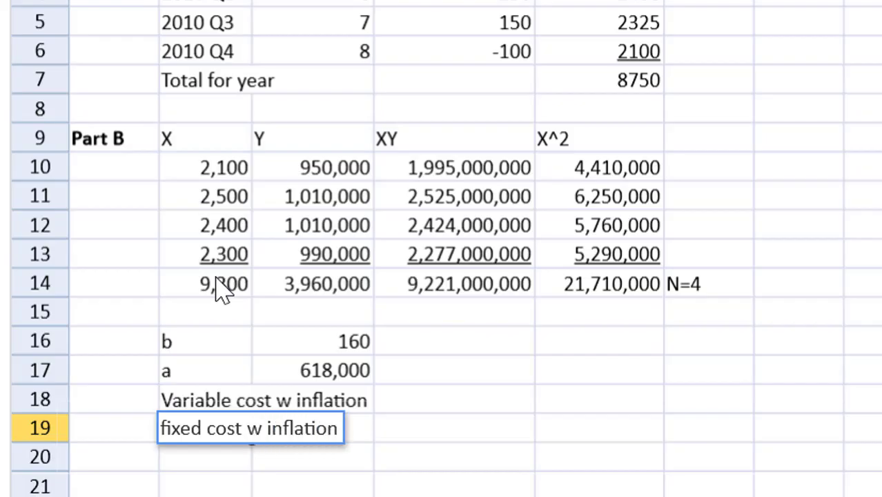
key(Return)
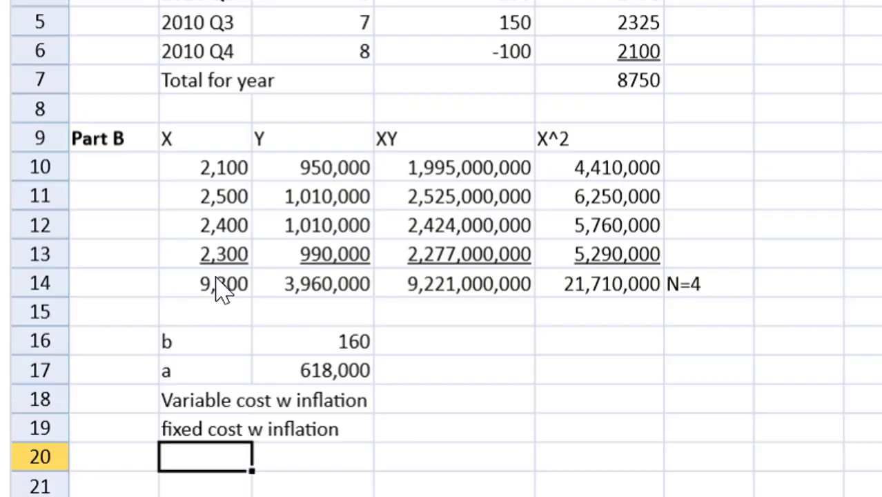
- Calculate the inflated variable cost in D18 with the formula =C16*1.05
key(Up)
key(Up)
key(Right)
key(Right)
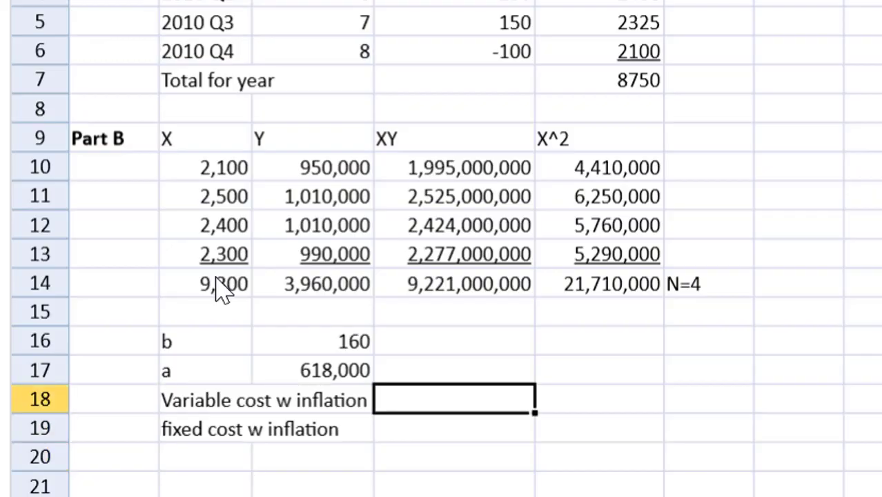
text(=)
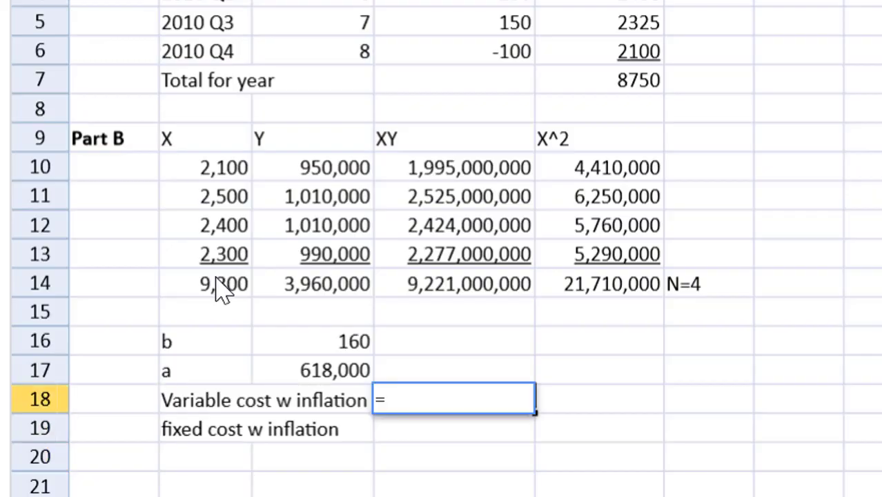
click(312, 331)
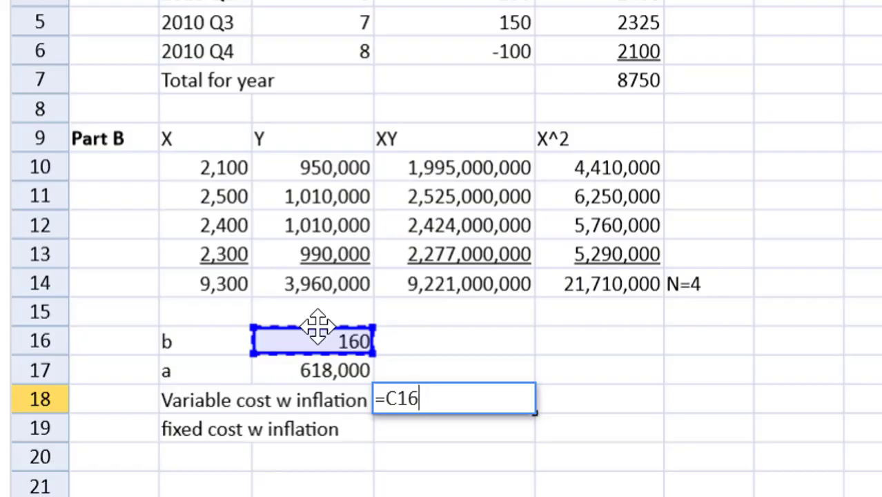
text(*1.)
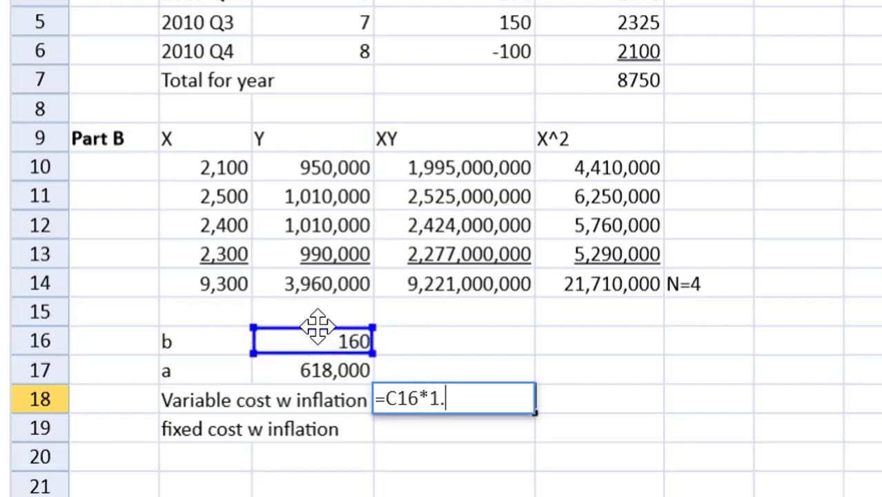
text(05)
key(Return)
- Copy the D18 inflation formula into D19 to calculate the inflated fixed cost from a
key(Up)
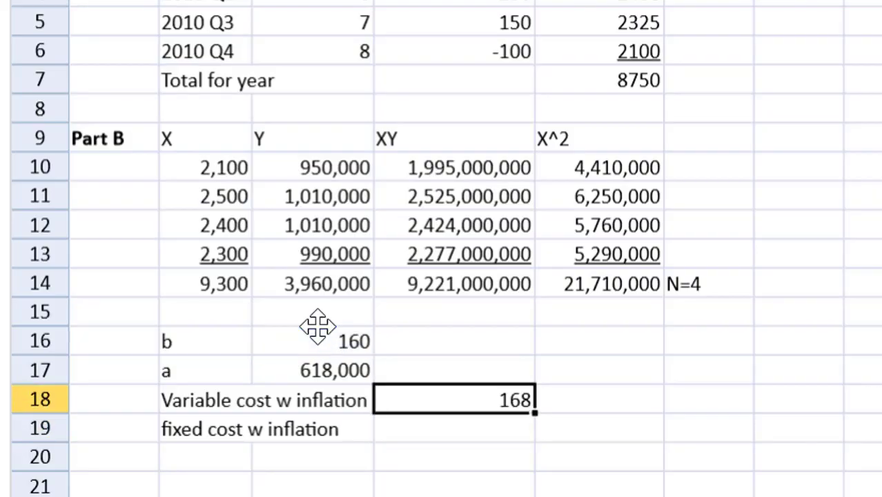
key(ctrl+c)
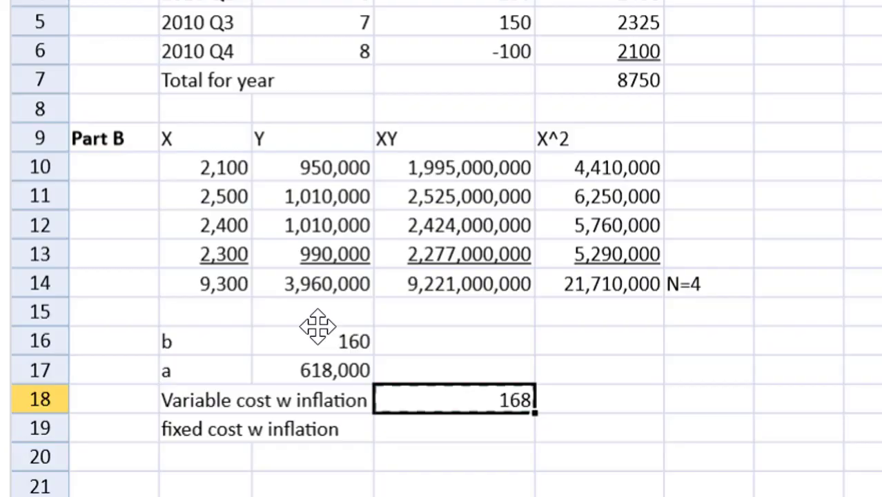
key(Down)
key(ctrl+v)
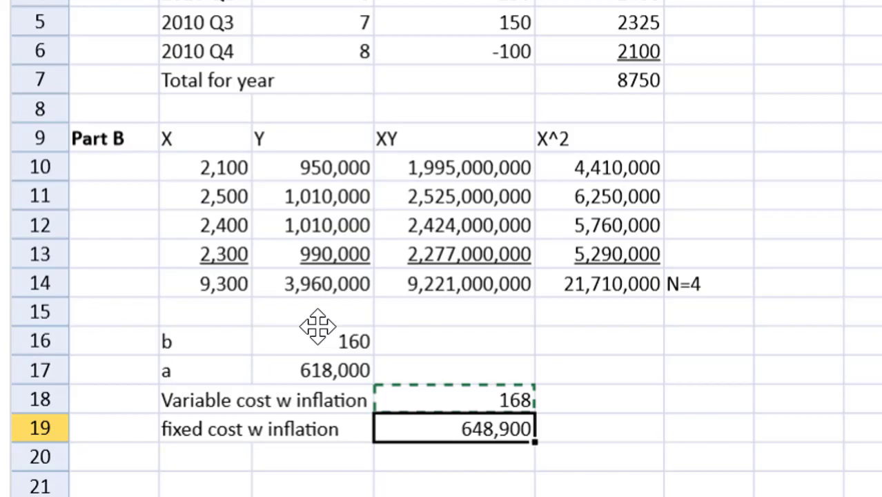
key(Right)
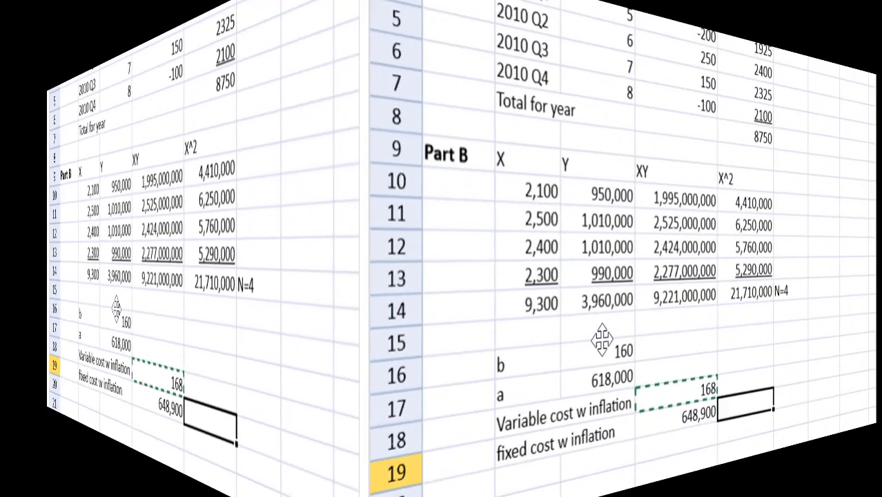